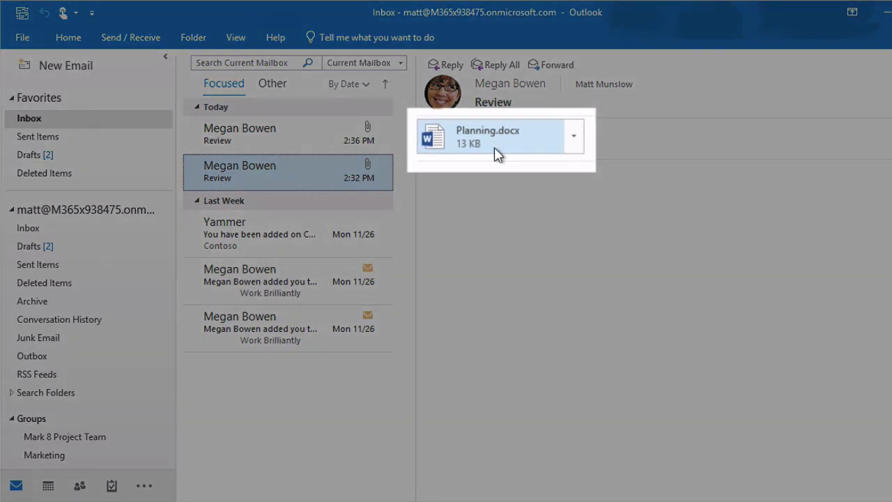
- Preview the Planning.docx attachment and open the dialog for saving a copy of it
left_click(497, 152)
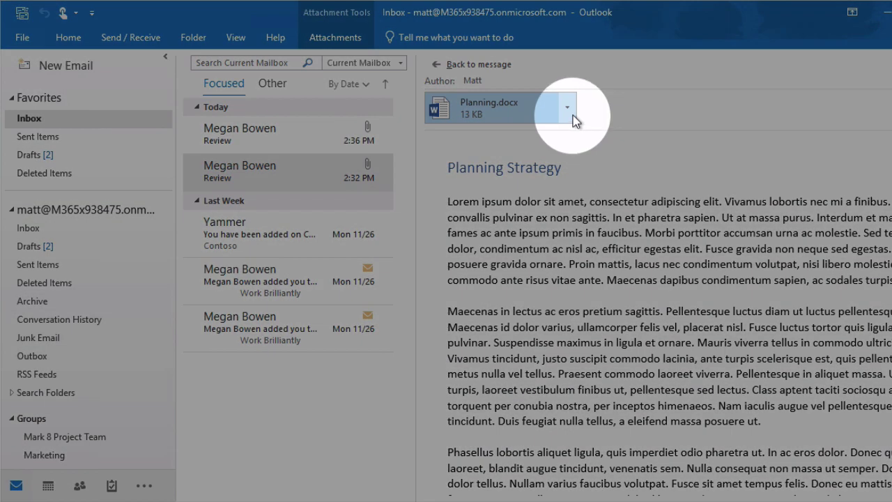
left_click(572, 115)
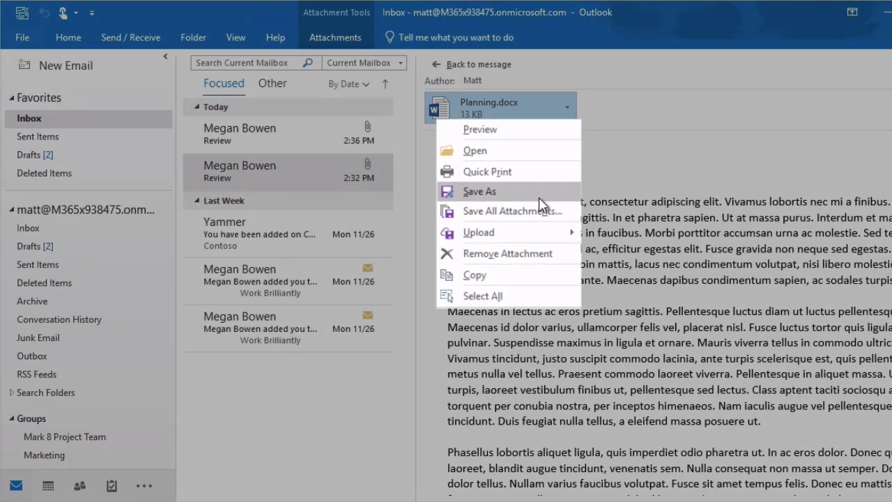
left_click(539, 196)
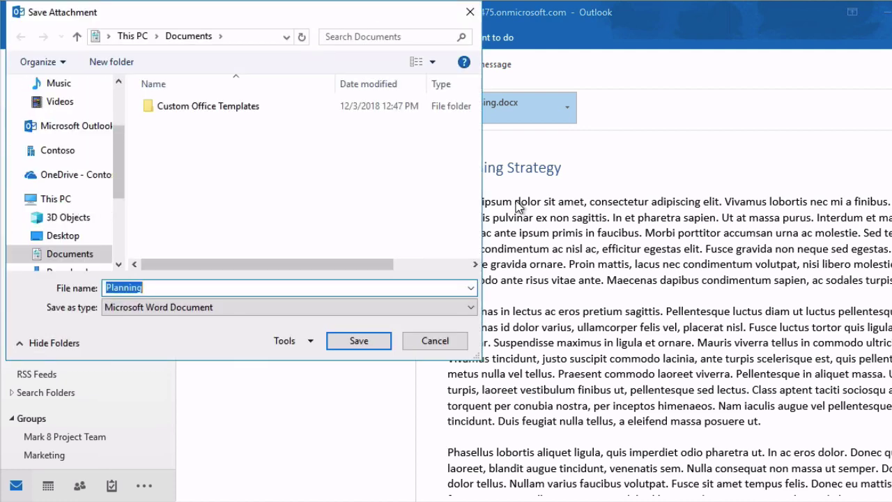
- Go to the Documents folder in the save dialog, and enlarge the dialog and its folder list
left_click_drag(118, 154, 109, 103)
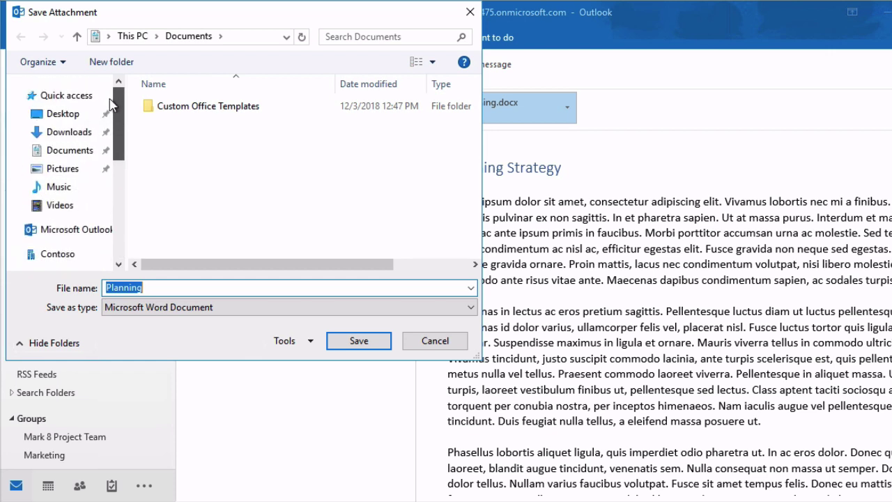
left_click(74, 152)
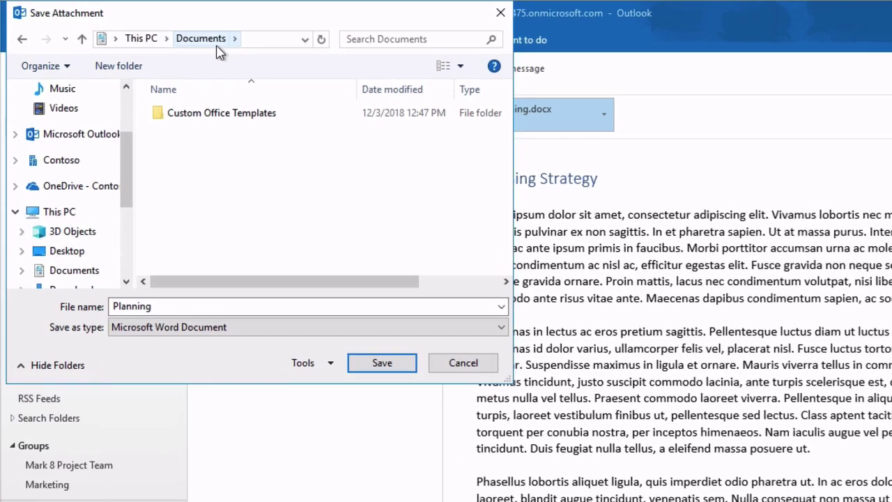
left_click_drag(131, 174, 131, 185)
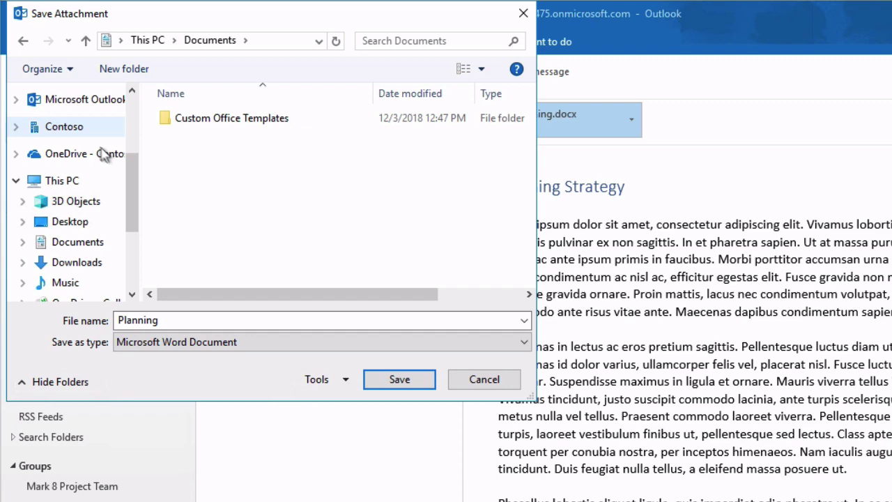
left_click_drag(142, 135, 216, 147)
left_click_drag(527, 395, 689, 492)
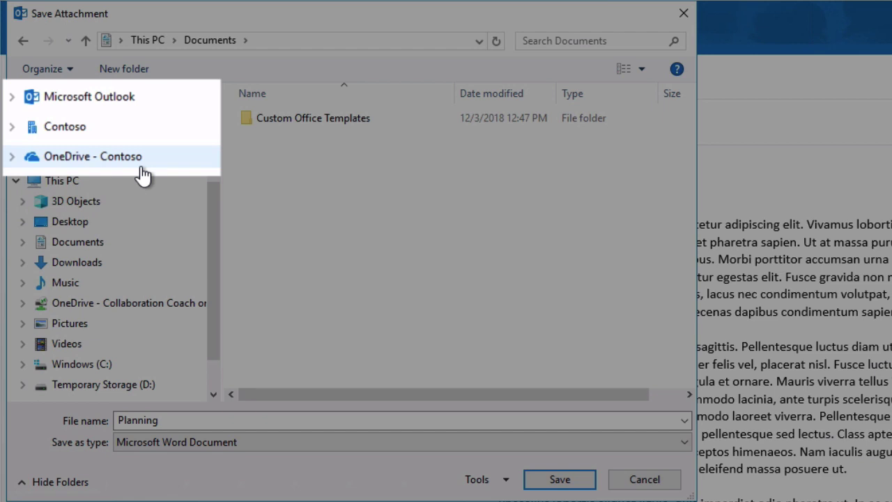
- Expand the Contoso and OneDrive - Contoso locations, and examine the OneDrive files and the Marketing - Documents library as save destinations
left_click(14, 128)
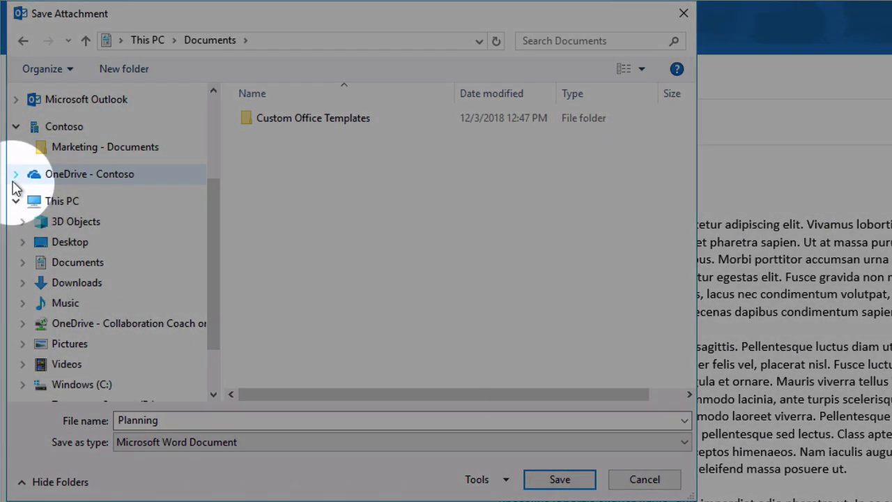
left_click(15, 174)
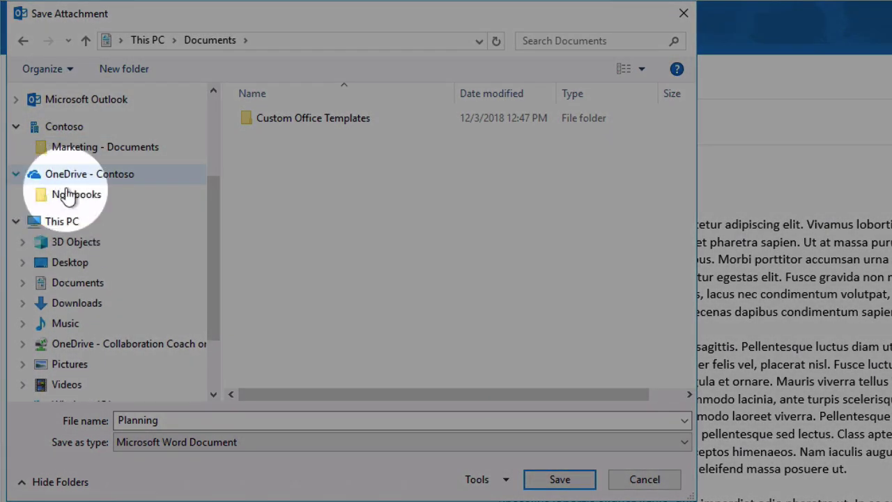
left_click(111, 180)
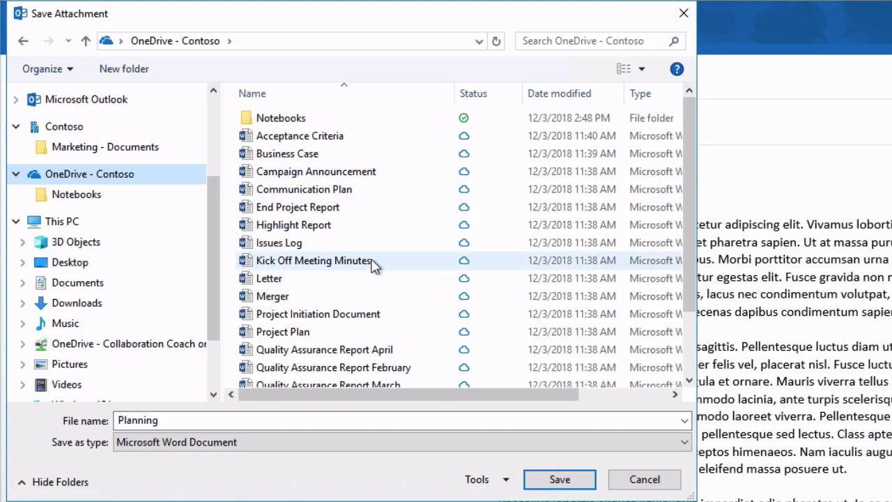
scroll(374, 263, "down", 1)
scroll(374, 265, "down", 1)
scroll(375, 265, "up", 2)
left_click(96, 153)
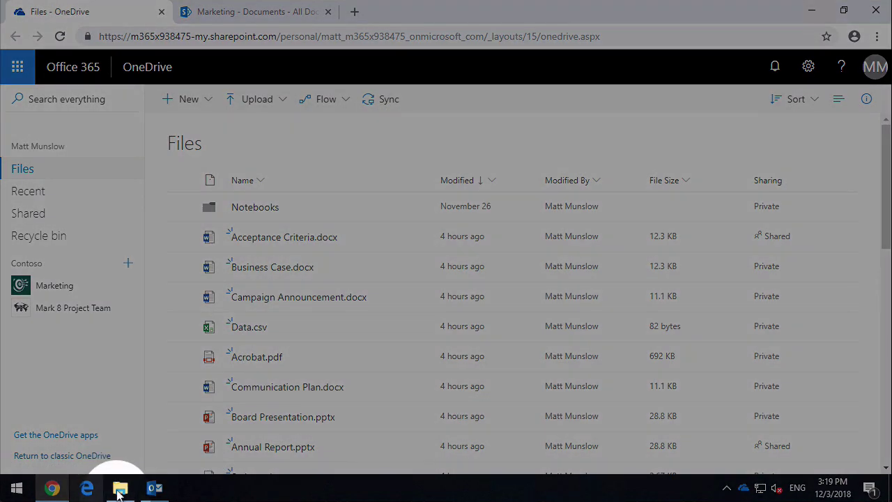
- Switch to File Explorer and place its OneDrive - Contoso window side by side with the browser's OneDrive page
left_click(120, 488)
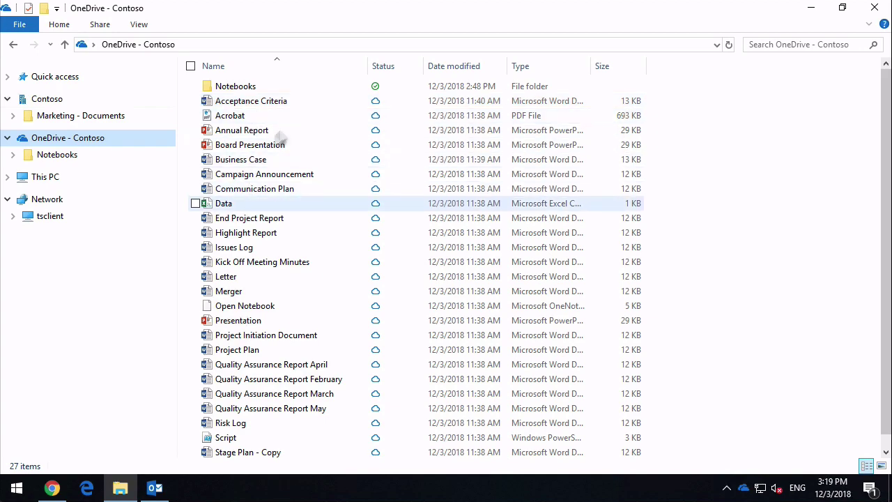
left_click_drag(279, 24, 891, 88)
left_click(318, 64)
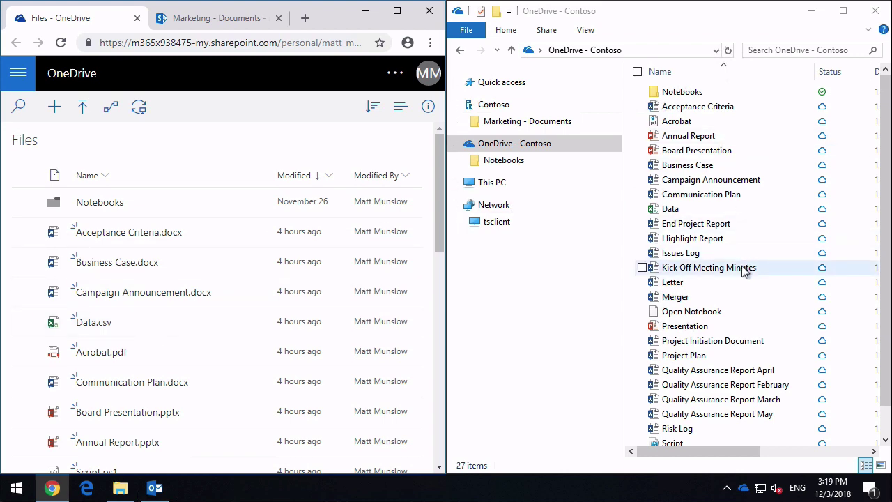
left_click(697, 195)
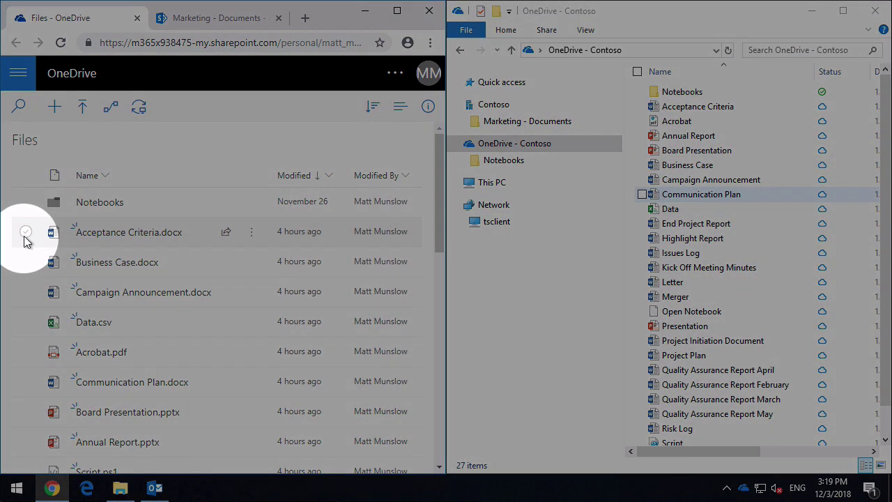
- Delete Acceptance Criteria.docx from the online OneDrive files
left_click(25, 233)
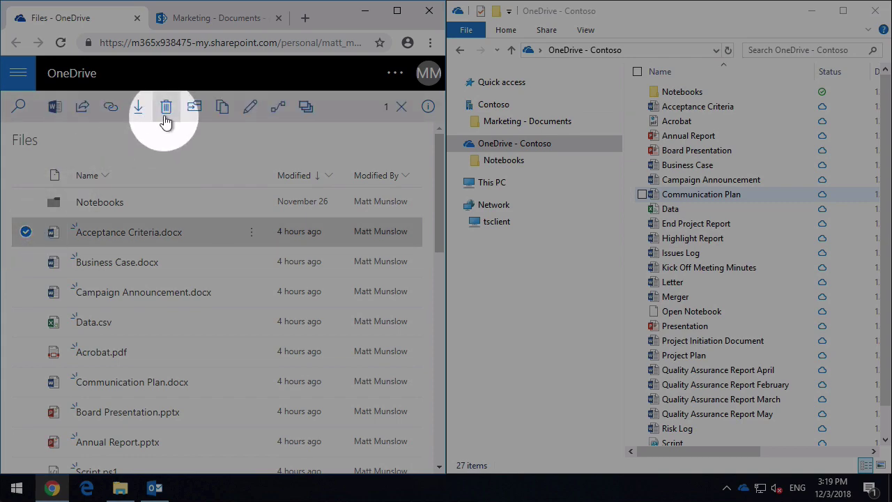
left_click(166, 117)
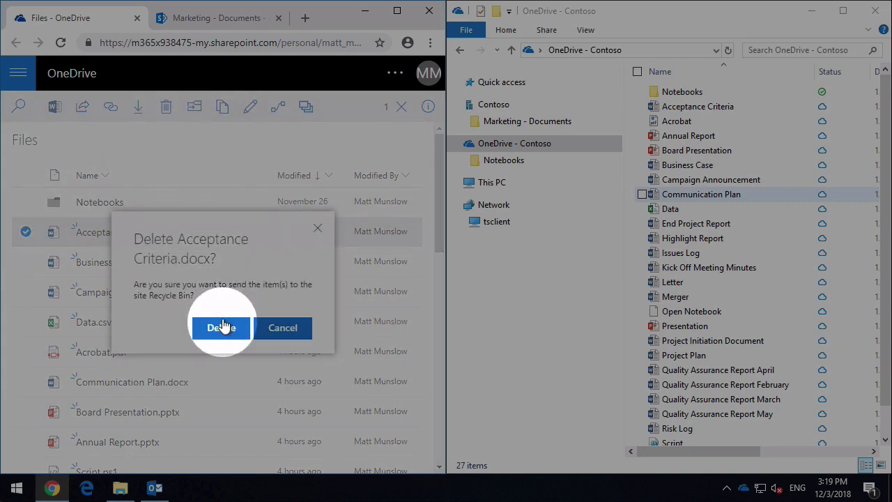
left_click(223, 324)
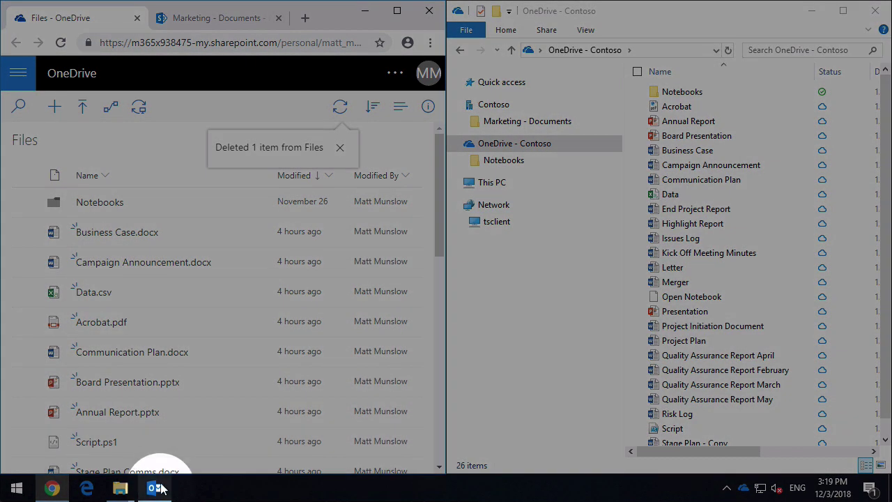
- Switch to Outlook and open the save dialog for the Planning.docx attachment of the 2:32 PM Review message
left_click(156, 487)
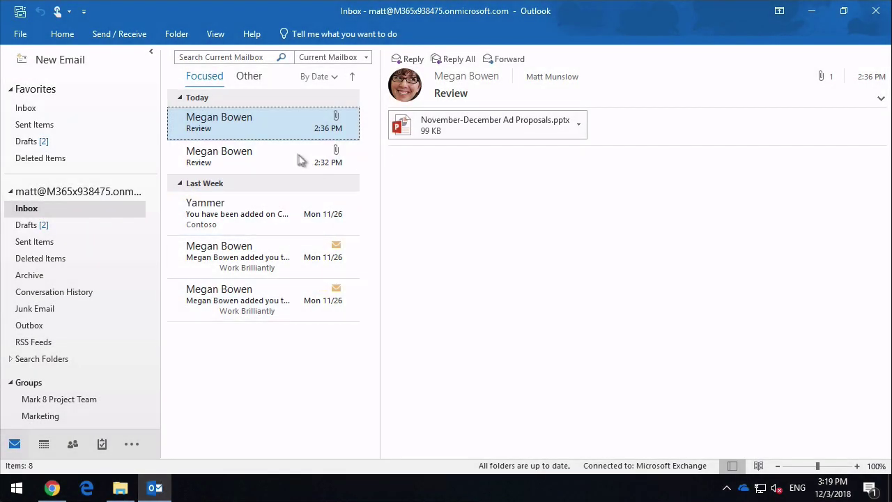
left_click(296, 155)
left_click(516, 129)
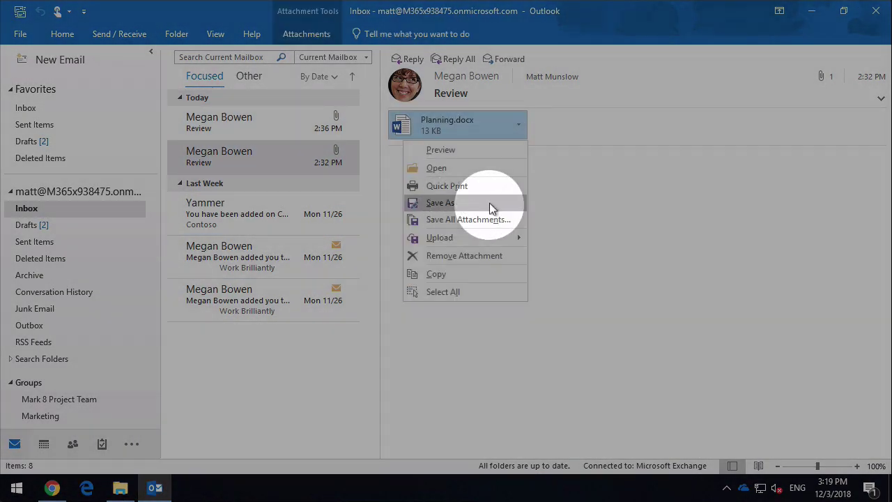
left_click(489, 203)
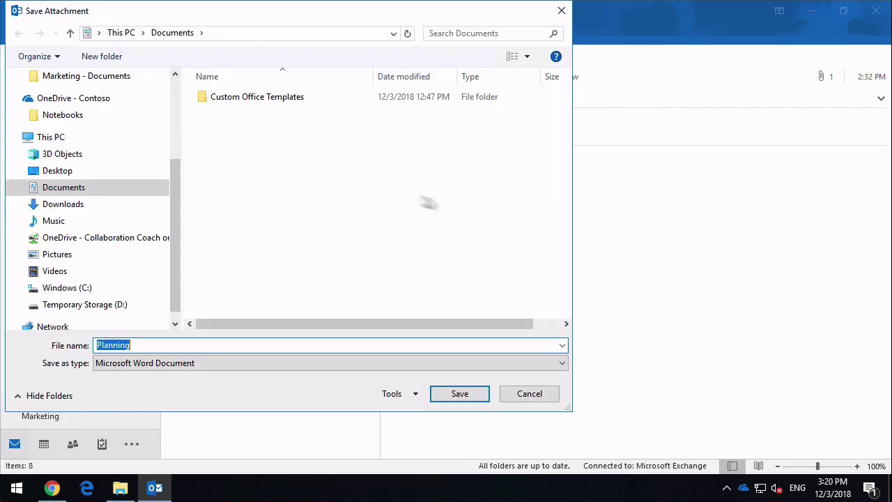
- Save the attachment under the name Planning in the OneDrive - Contoso folder
left_click_drag(173, 150, 173, 171)
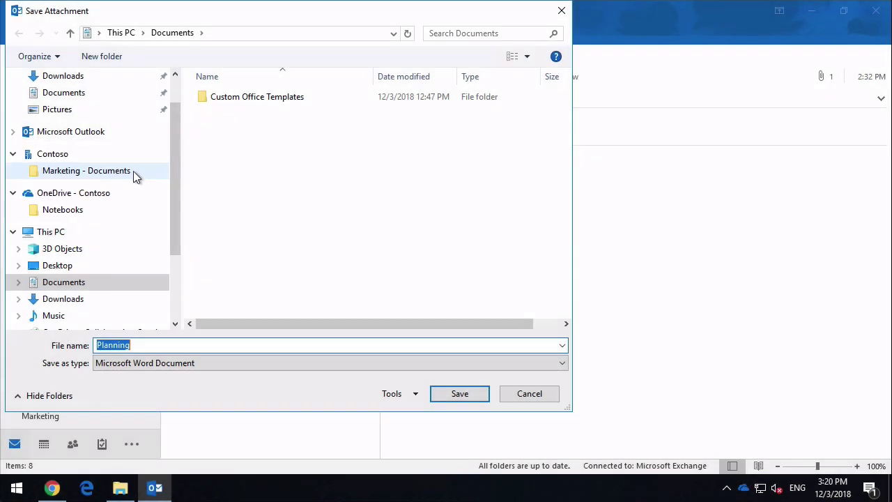
left_click(135, 173)
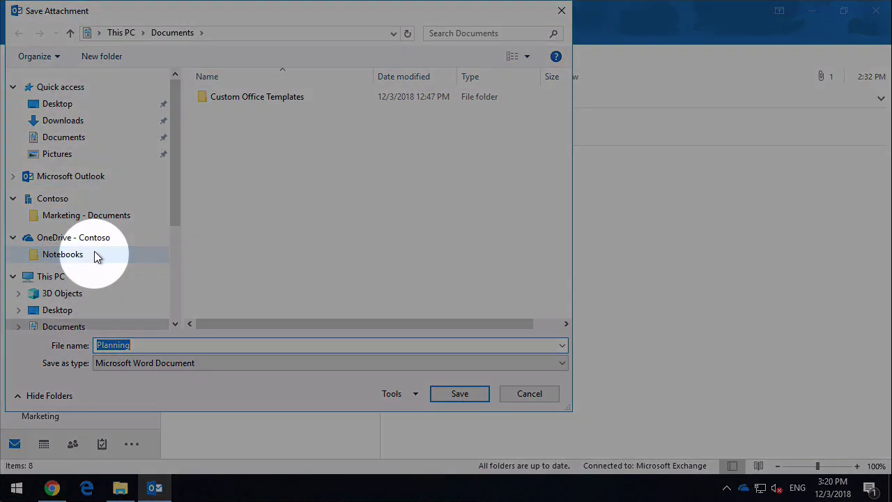
left_click(94, 254)
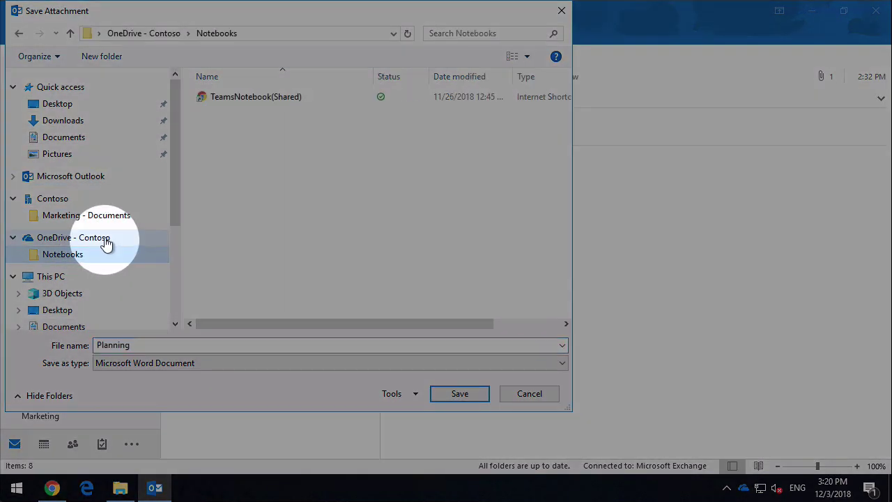
left_click(105, 239)
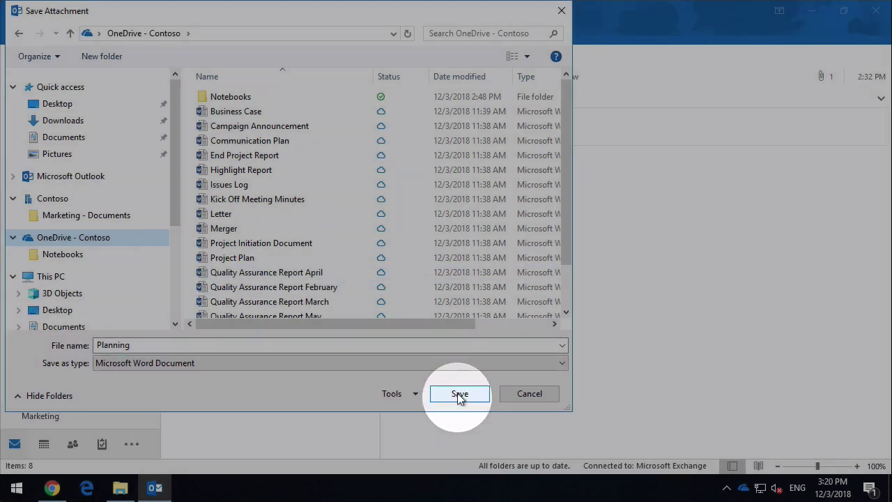
left_click(460, 395)
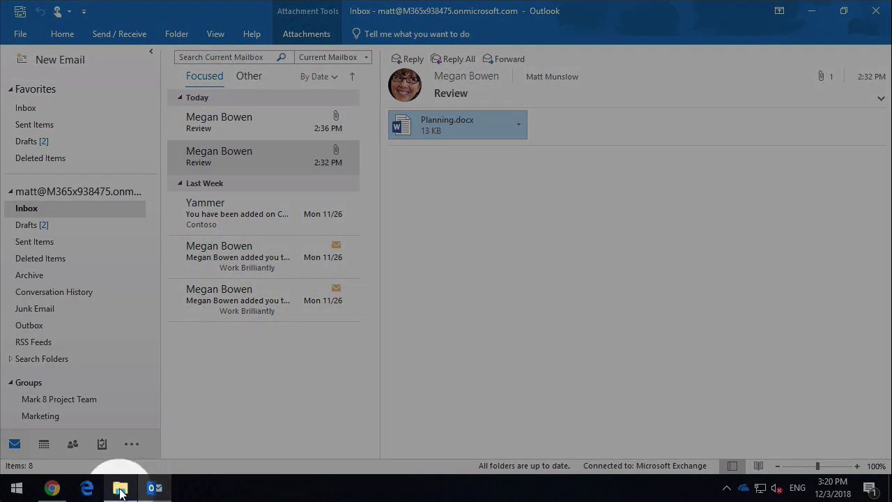
- Check for the saved Planning document in File Explorer's OneDrive - Contoso folder and in the browser's OneDrive file list
left_click(121, 491)
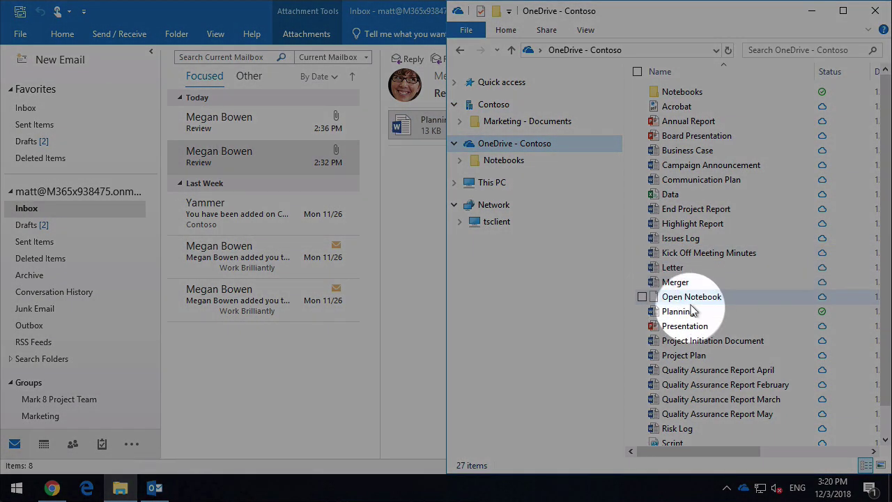
left_click(693, 312)
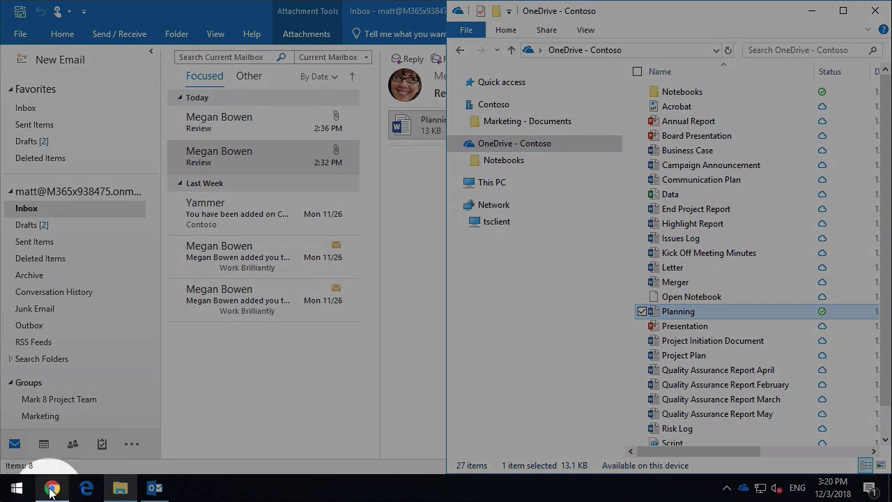
left_click(53, 488)
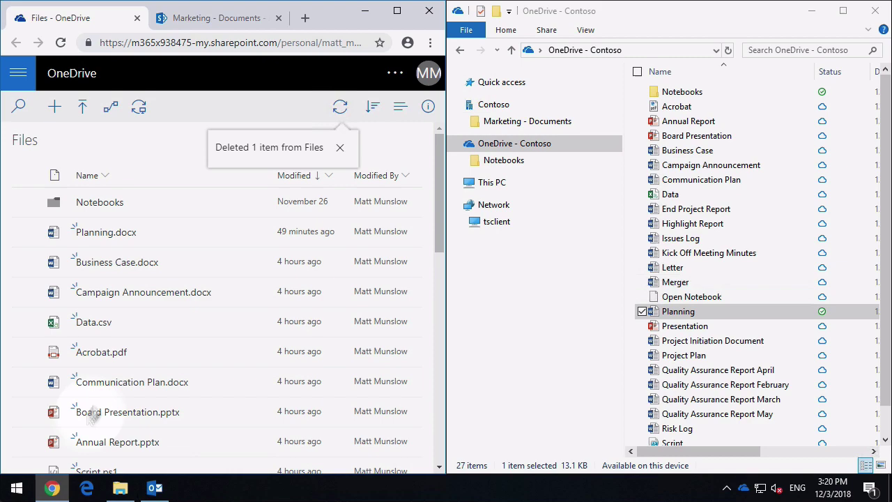
scroll(223, 312, "down", 7)
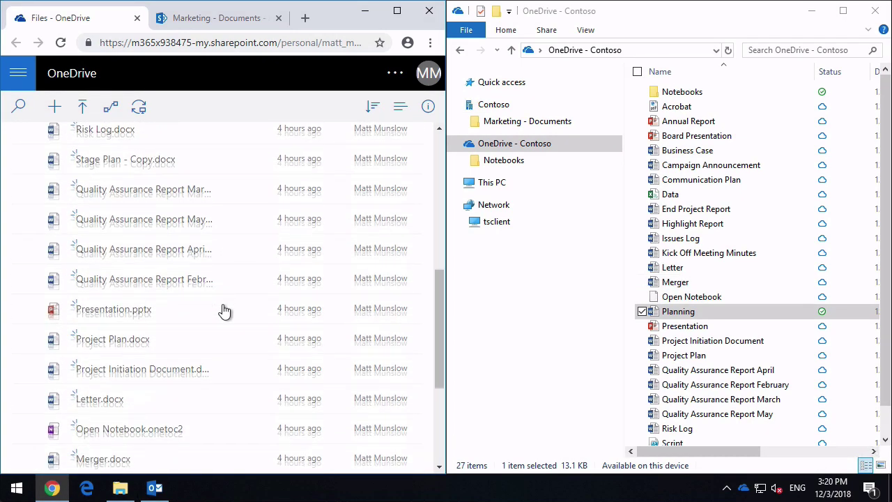
scroll(224, 307, "down", 2)
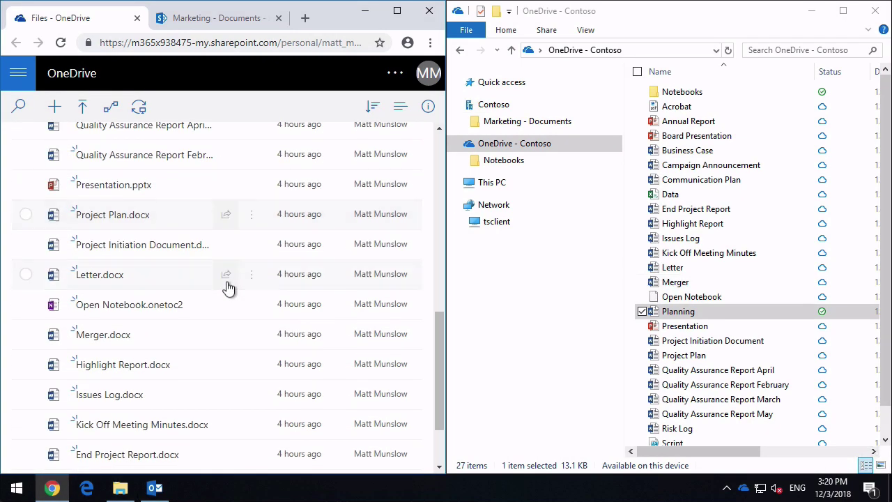
scroll(229, 288, "up", 2)
scroll(299, 309, "up", 8)
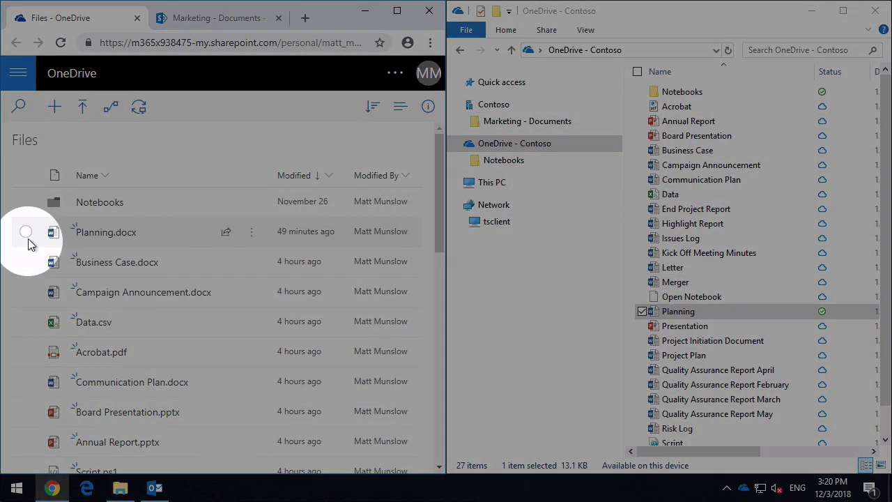
left_click(28, 234)
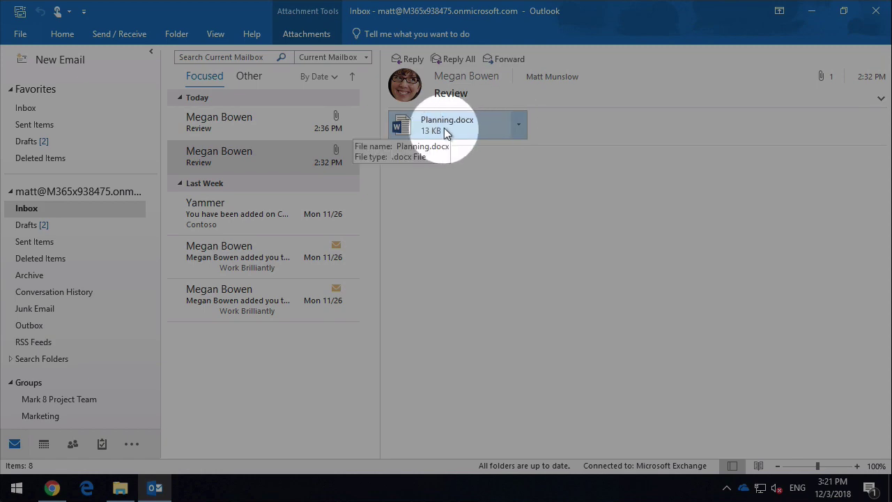
- Open the Planning.docx attachment in Word and choose OneDrive - Contoso as the location for saving a copy
double_click(441, 127)
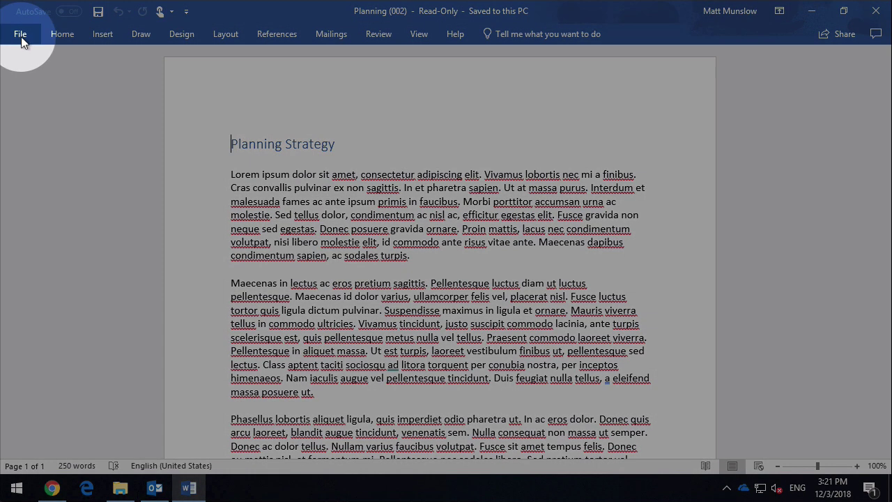
left_click(21, 41)
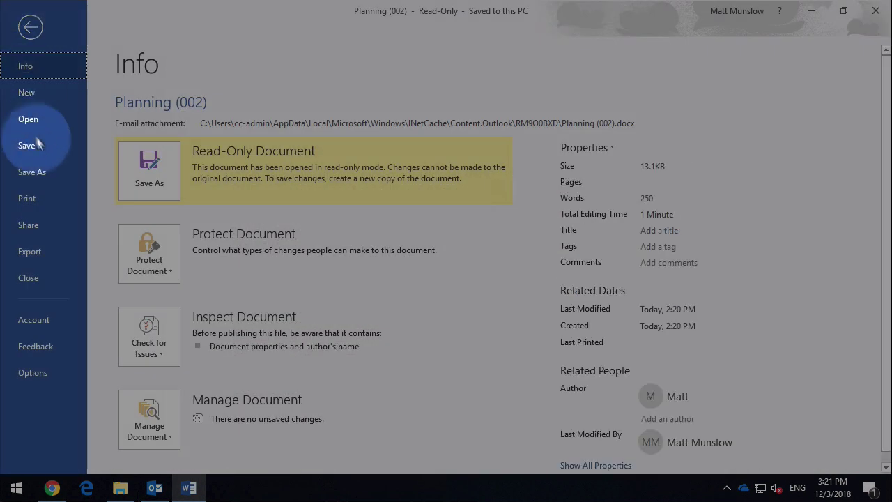
left_click(51, 173)
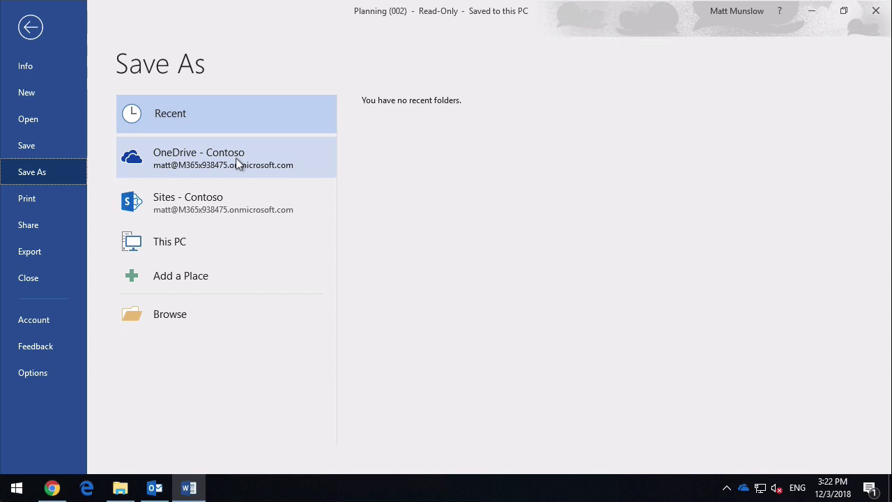
left_click(213, 156)
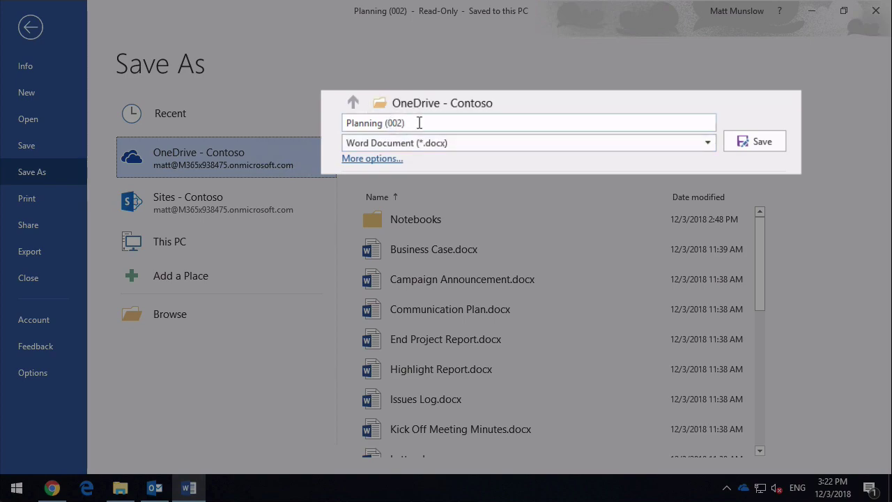
left_click(419, 123)
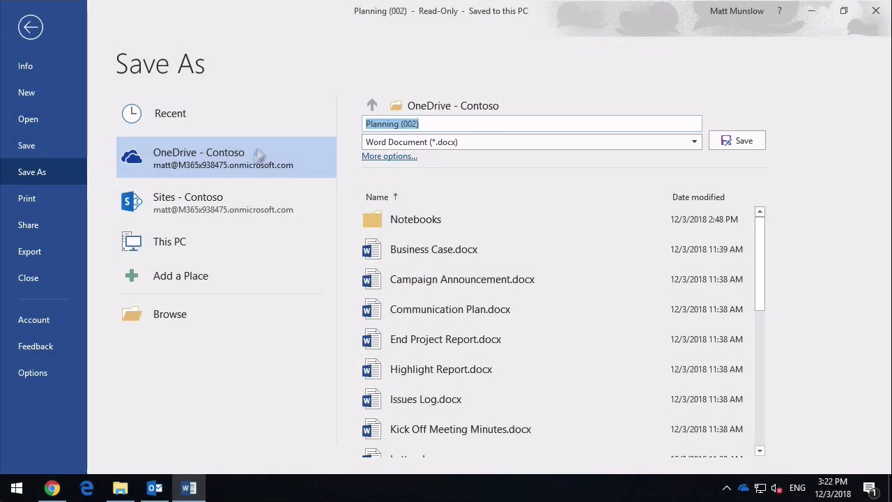
- View the Sites - Contoso save locations and check which account is signed in to Word
left_click(215, 218)
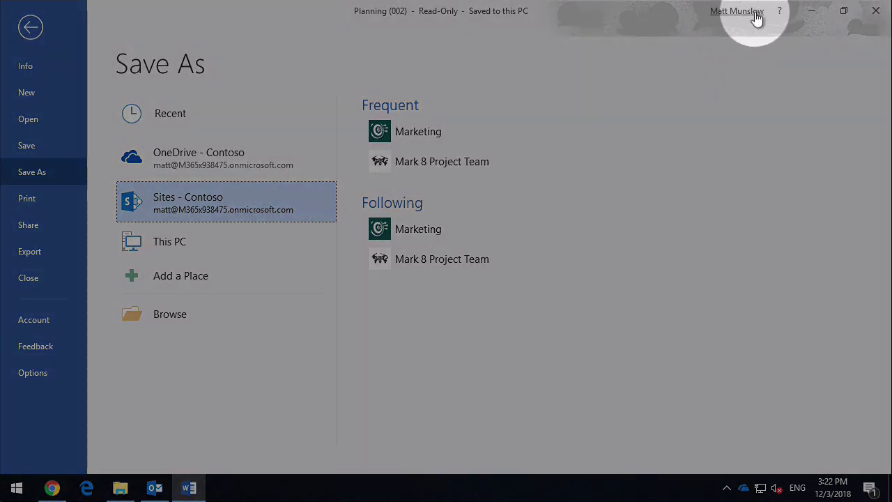
left_click(755, 13)
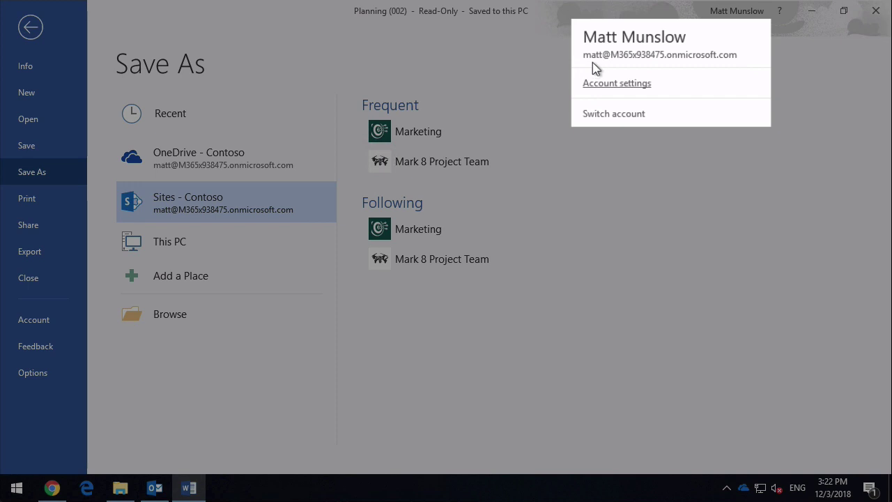
left_click(662, 70)
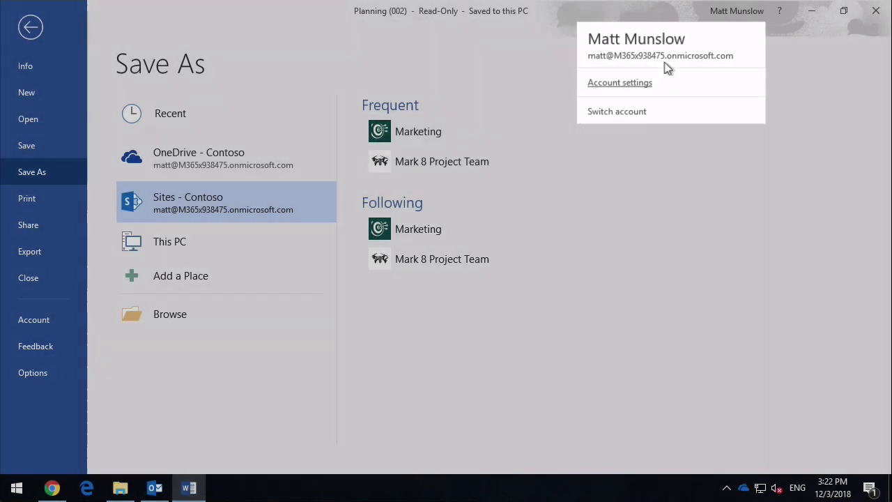
left_click(530, 67)
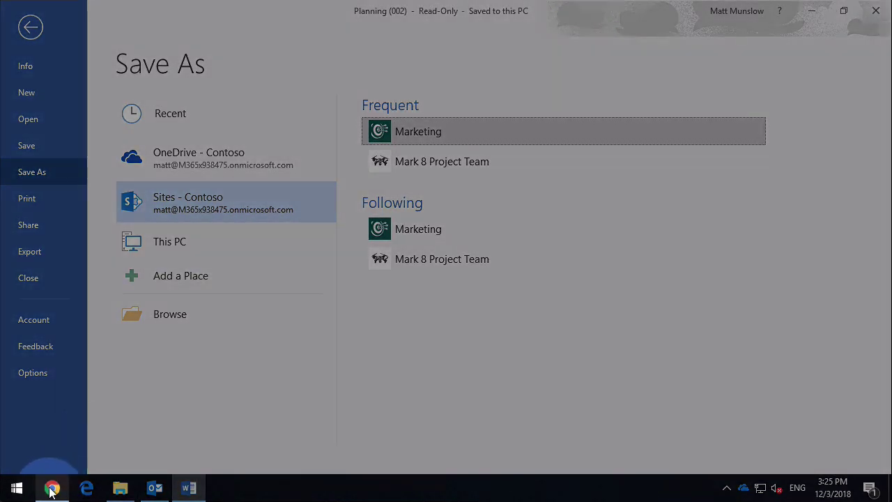
- Switch to Chrome, maximize its window and open SharePoint from the OneDrive page
left_click(51, 488)
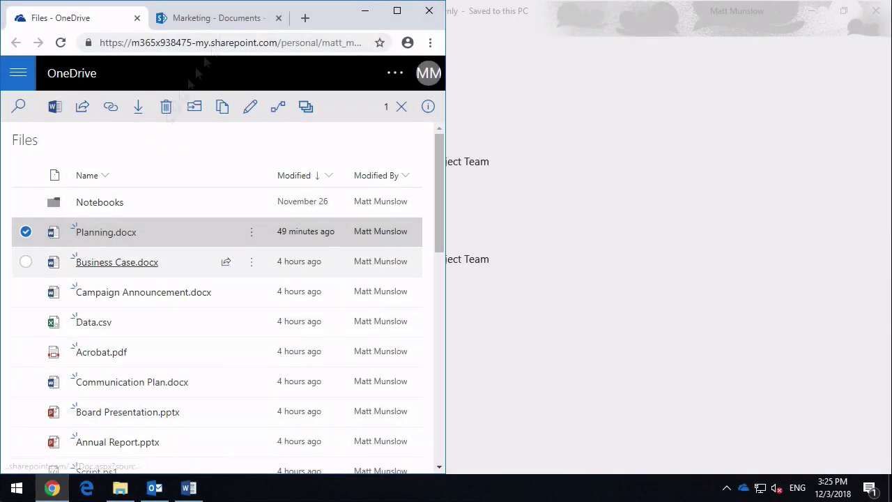
left_click(397, 12)
left_click(96, 67)
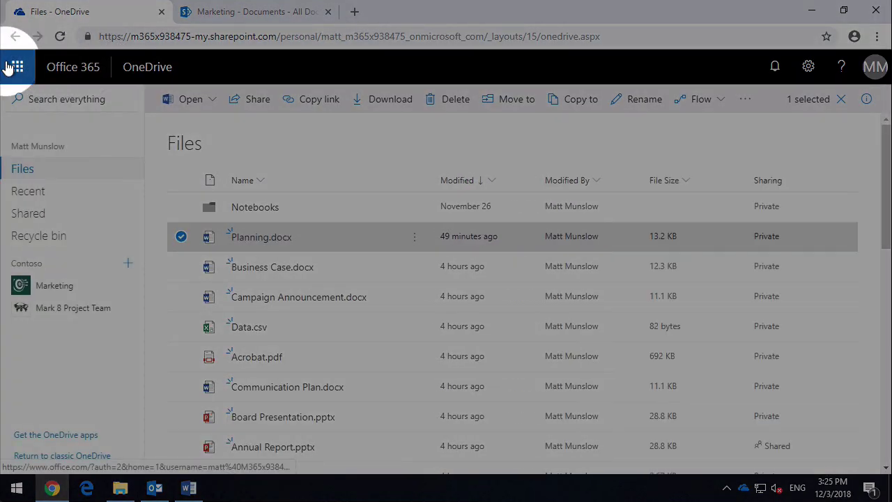
left_click(15, 66)
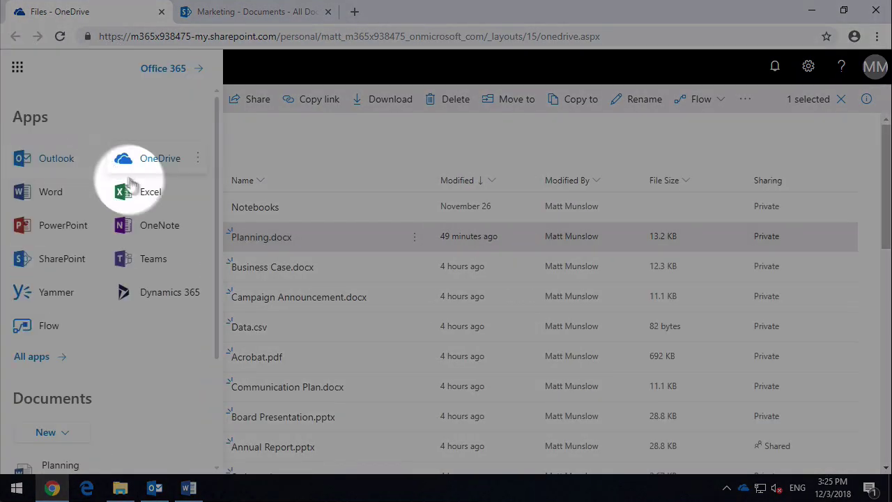
left_click(56, 261)
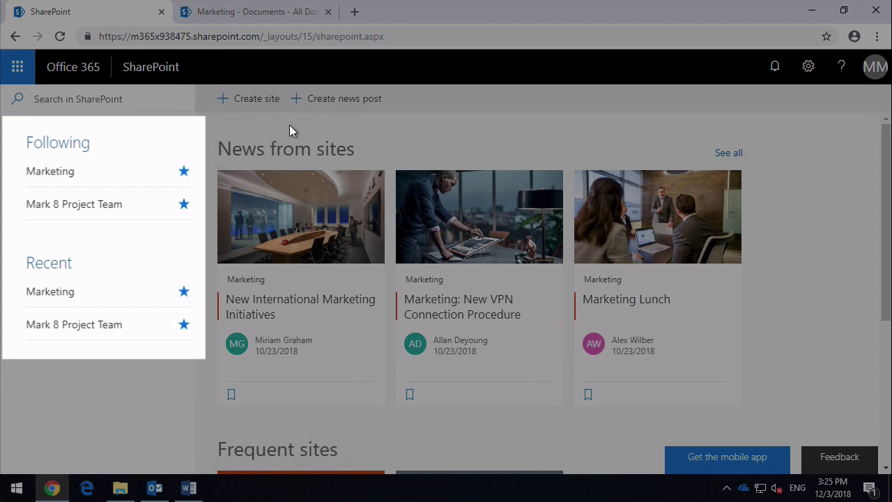
- Stop following the Mark 8 Project Team site and follow it again from the recent sites
left_click(183, 206)
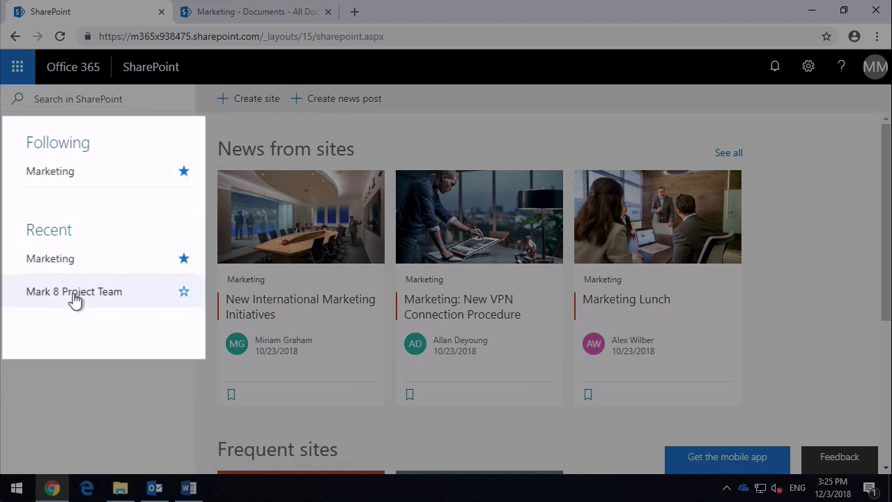
left_click(184, 293)
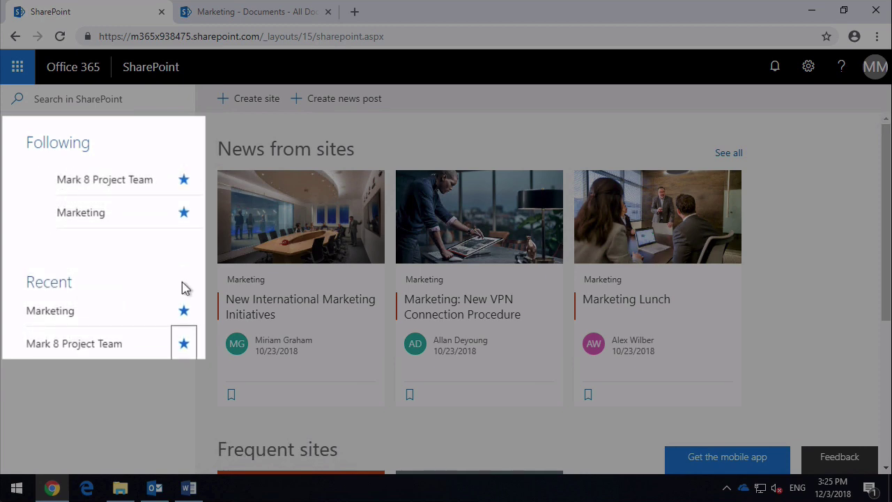
left_click(110, 215)
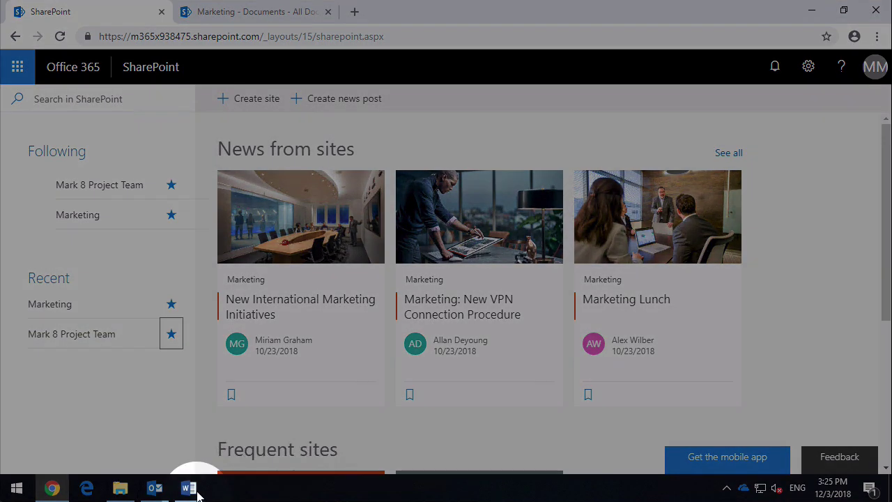
- Open the followed Marketing site in the browser and check its following status
left_click(189, 488)
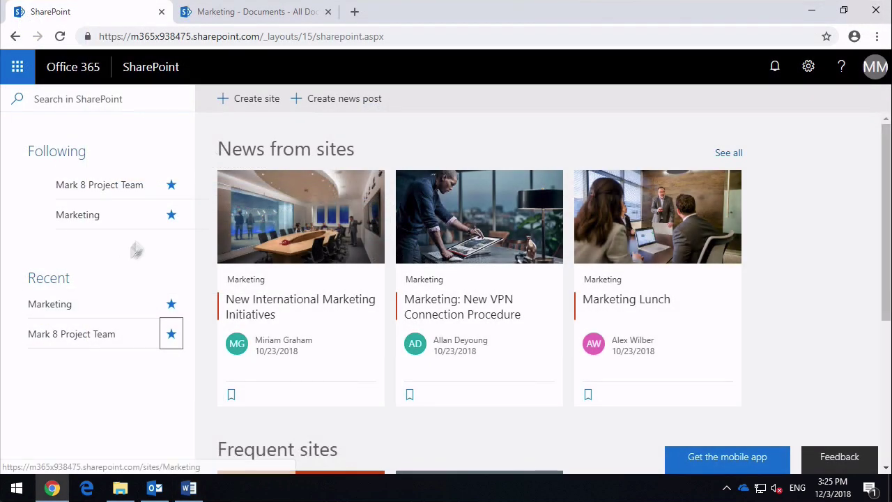
left_click(119, 215)
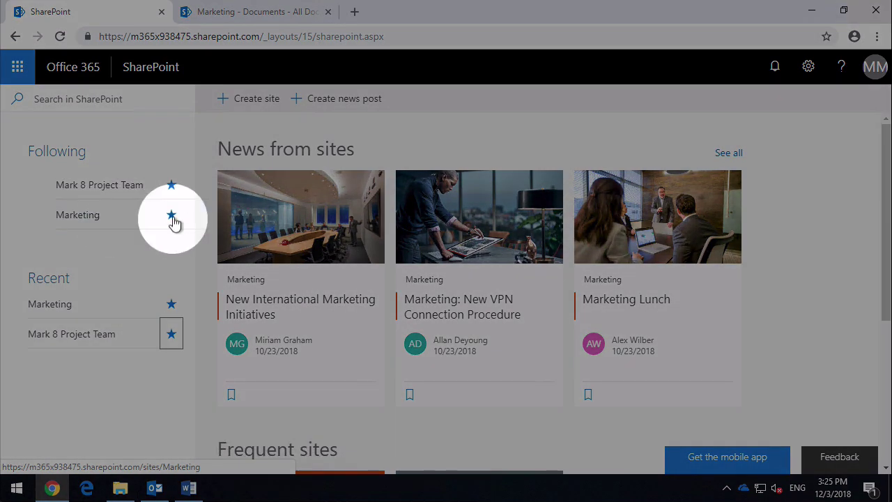
left_click(77, 216)
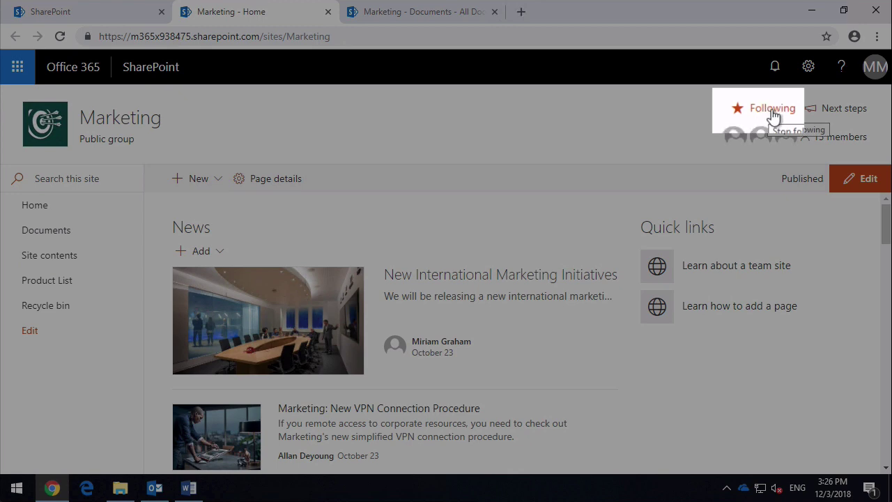
left_click(768, 112)
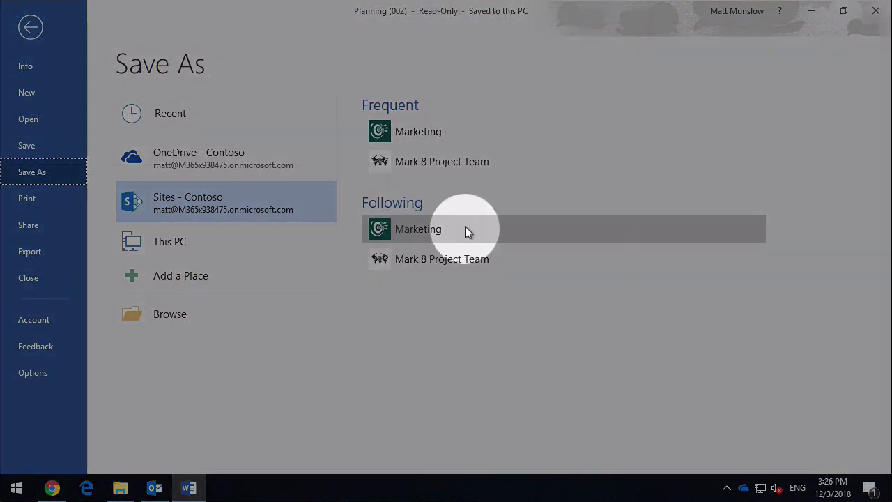
- Open the full save dialog in Word for the followed Marketing site and enlarge it
left_click(449, 229)
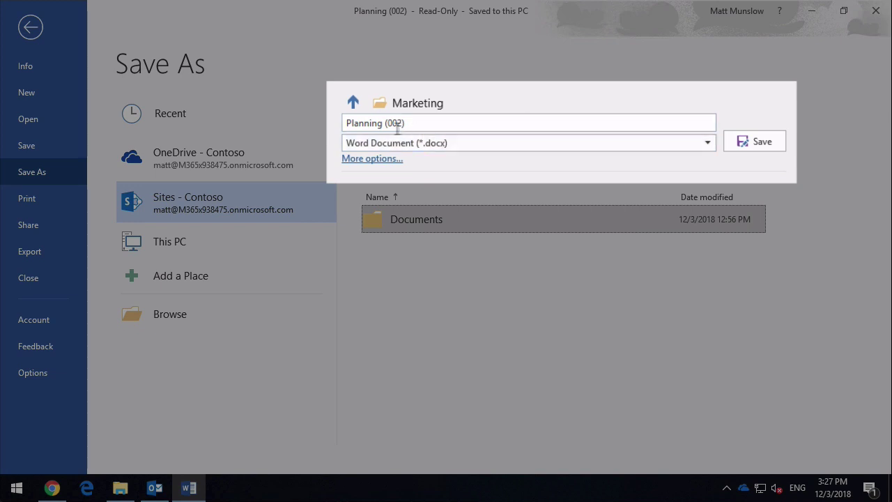
left_click(372, 159)
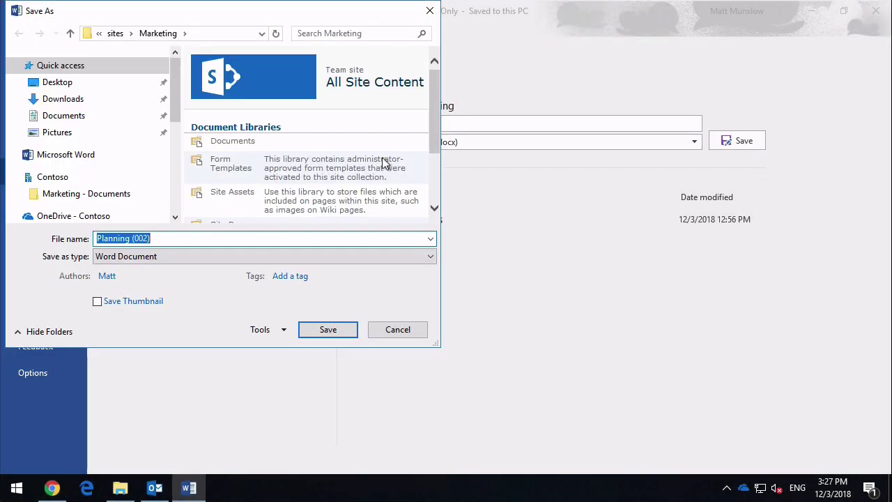
left_click_drag(440, 343, 671, 435)
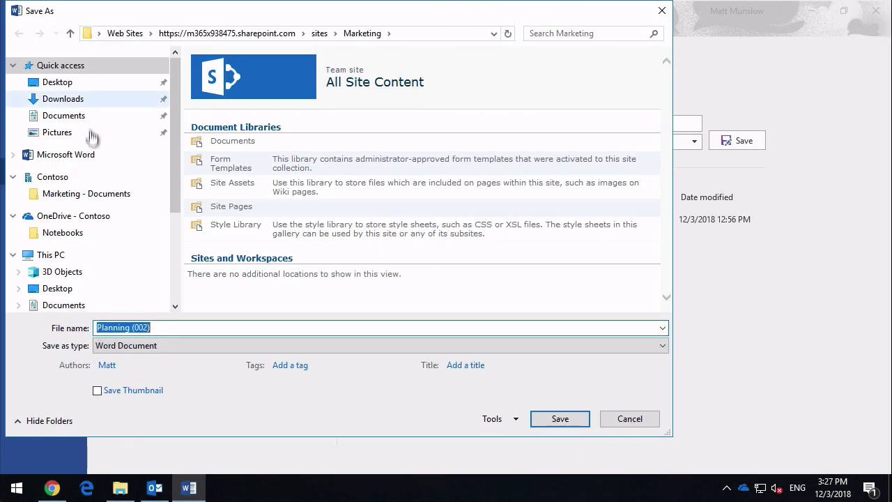
scroll(119, 199, "down", 2)
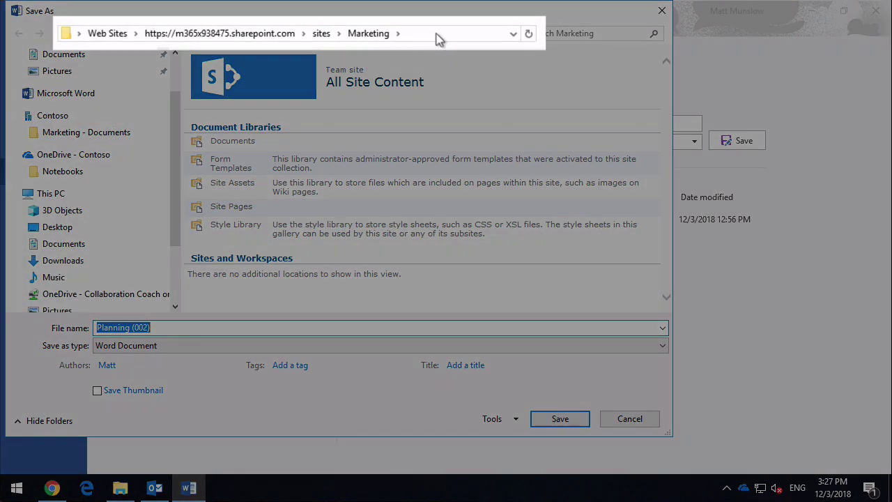
- Show the Marketing site's full address, view its Documents library in the save dialog and leave without saving
left_click(437, 34)
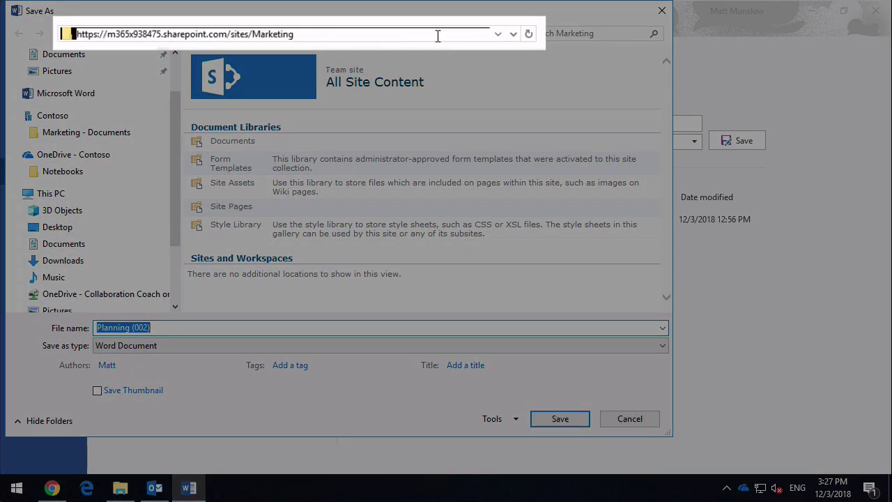
left_click(316, 40)
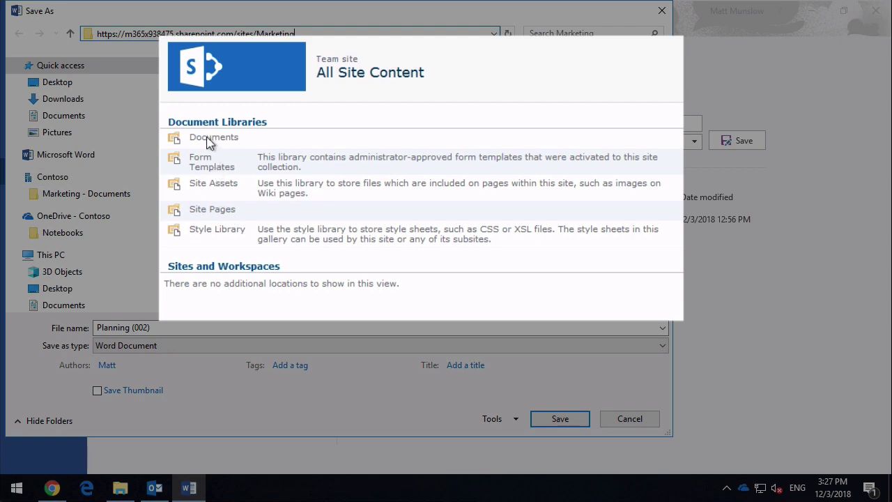
left_click(214, 140)
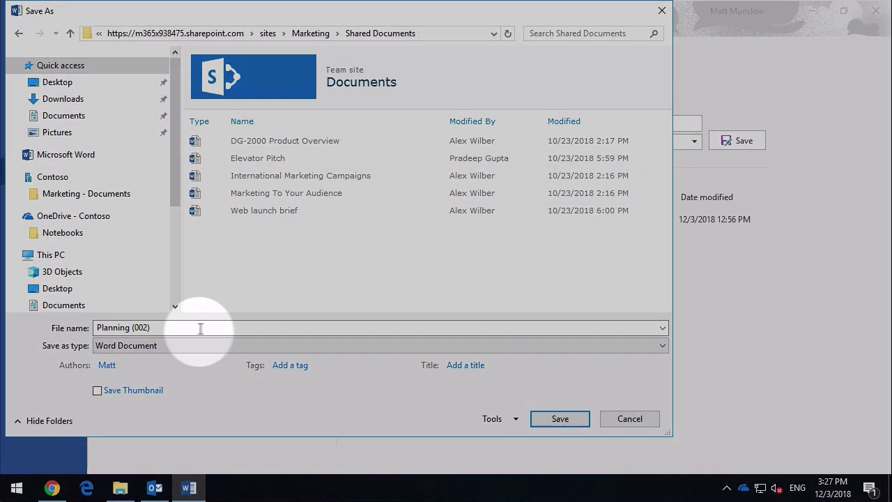
triple_click(200, 328)
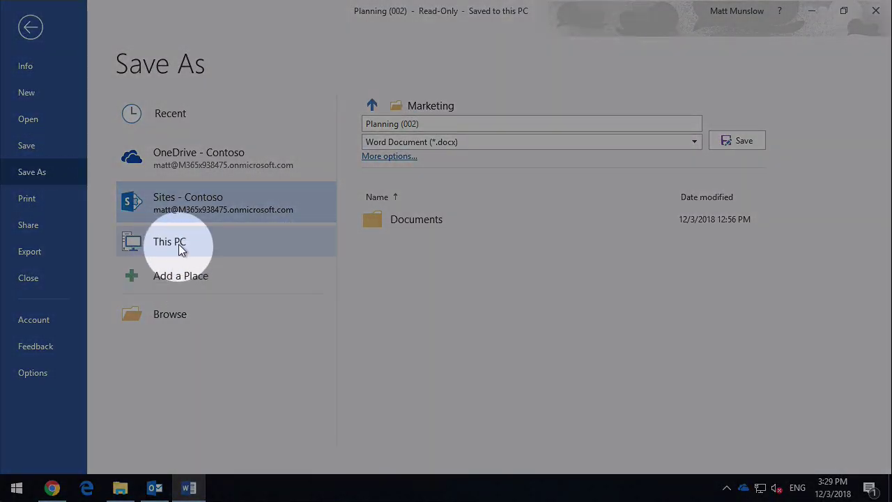
- Browse from This PC to the synced OneDrive - Contoso and Marketing - Documents folders in the full save dialog
left_click(180, 249)
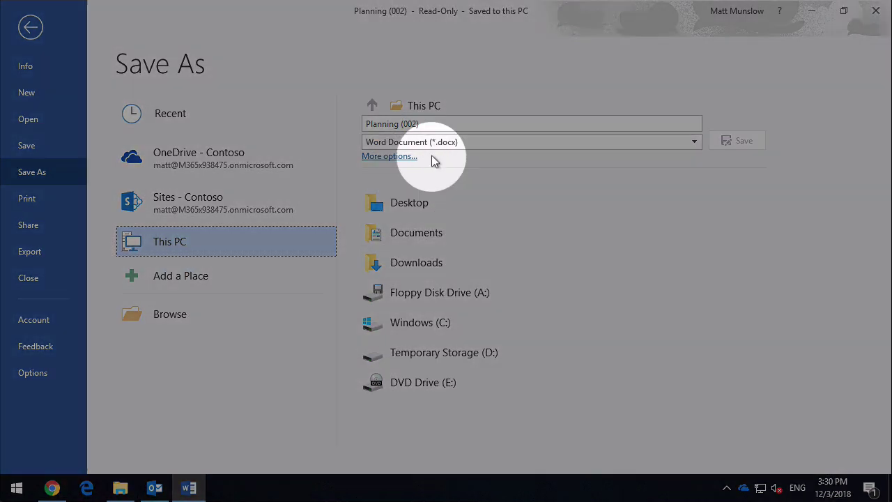
left_click(387, 157)
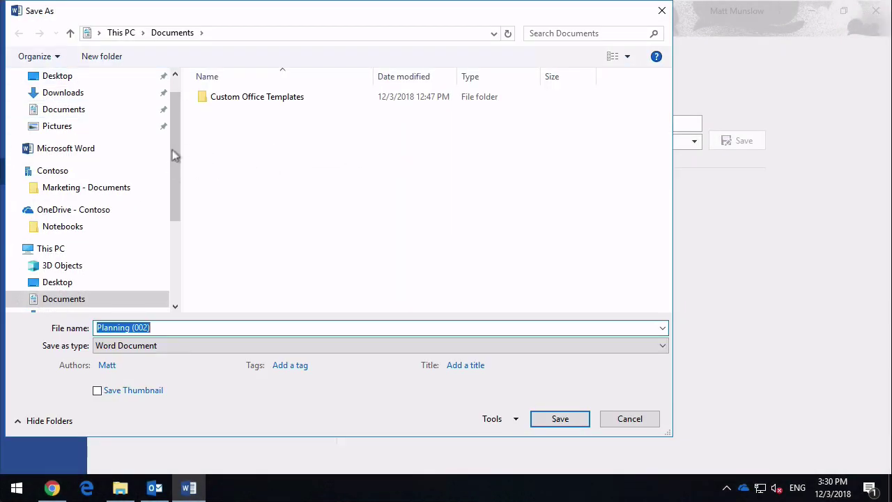
mouse_move(172, 154)
left_mouse_down()
mouse_move(174, 134)
mouse_move(169, 165)
left_mouse_up()
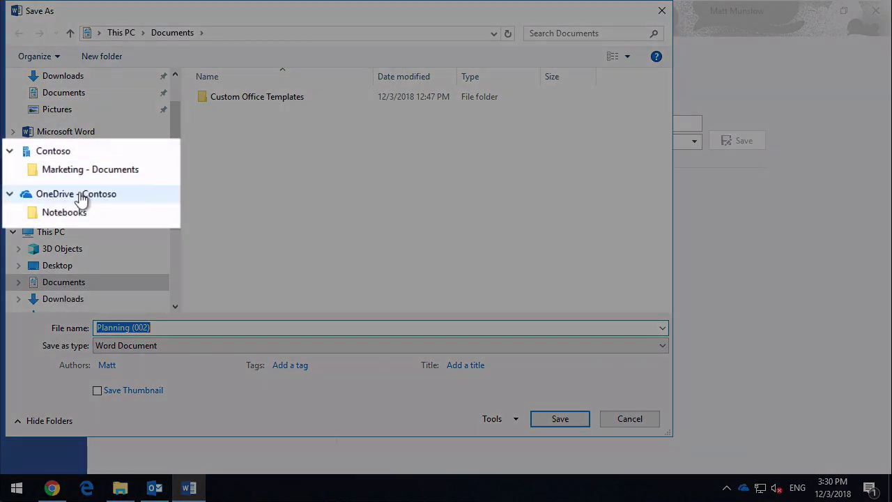
left_click(80, 197)
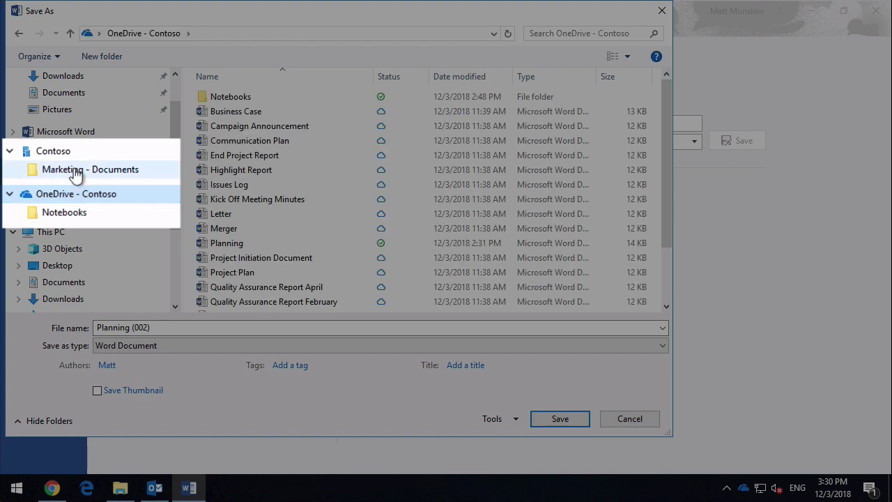
left_click(77, 173)
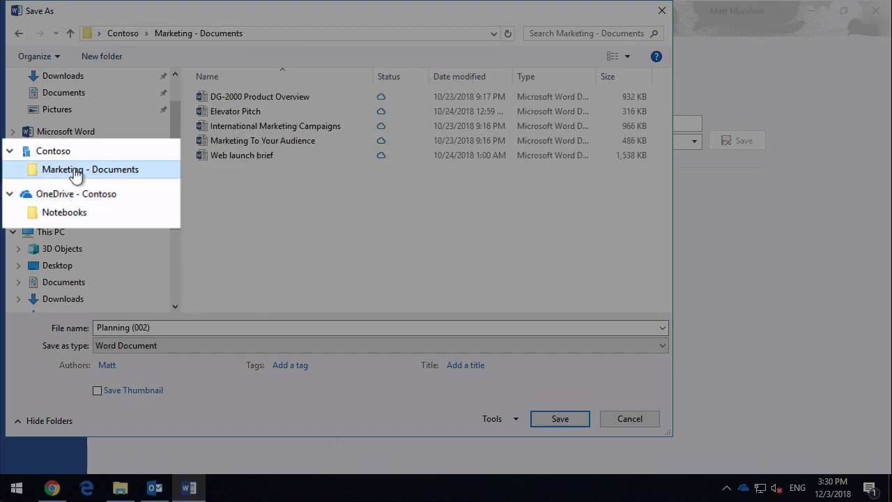
scroll(75, 174, "up", 1)
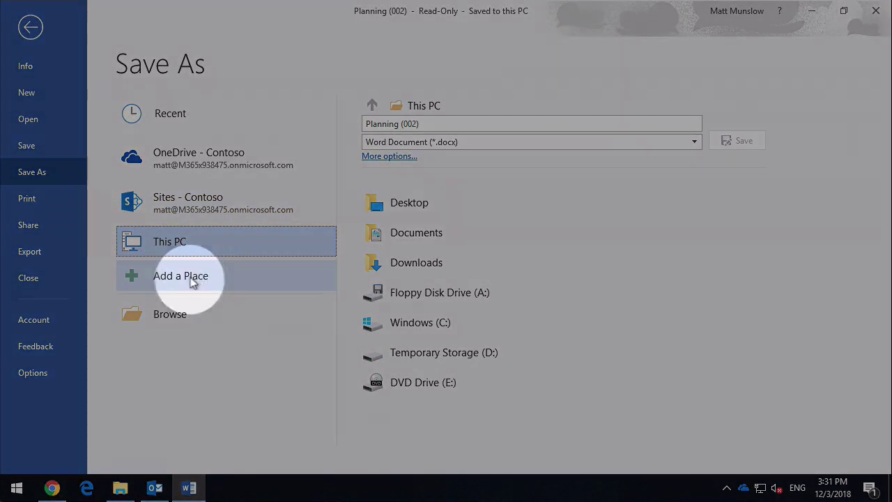
- View the cloud services that can be added as places for saving documents
left_click(193, 280)
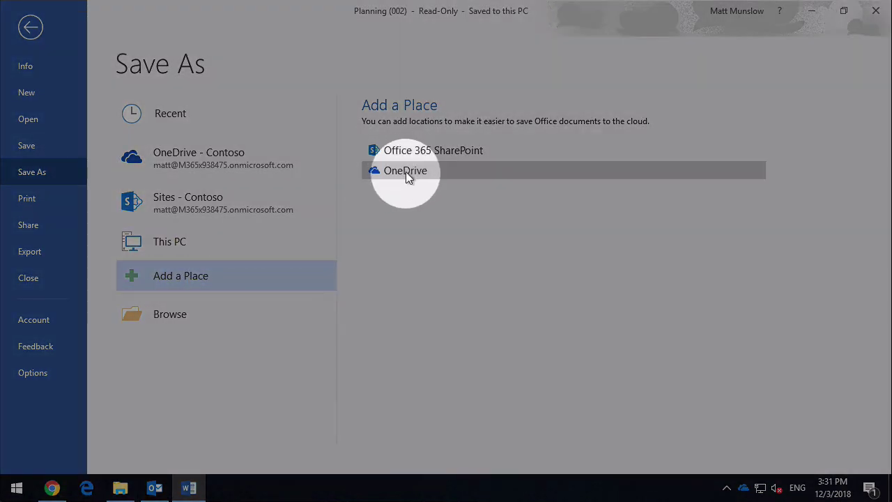
- View the sign-in form for adding OneDrive as a place, close it, and examine the folder locations in the full save dialog
left_click(405, 172)
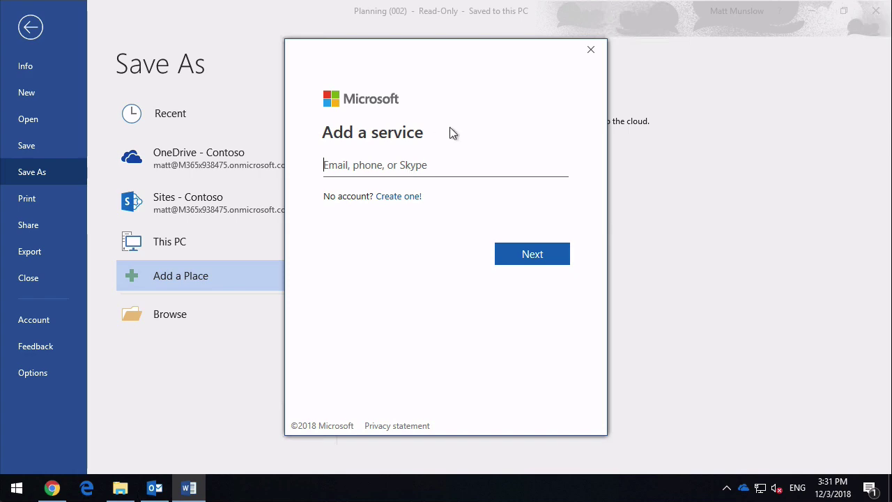
left_click(591, 49)
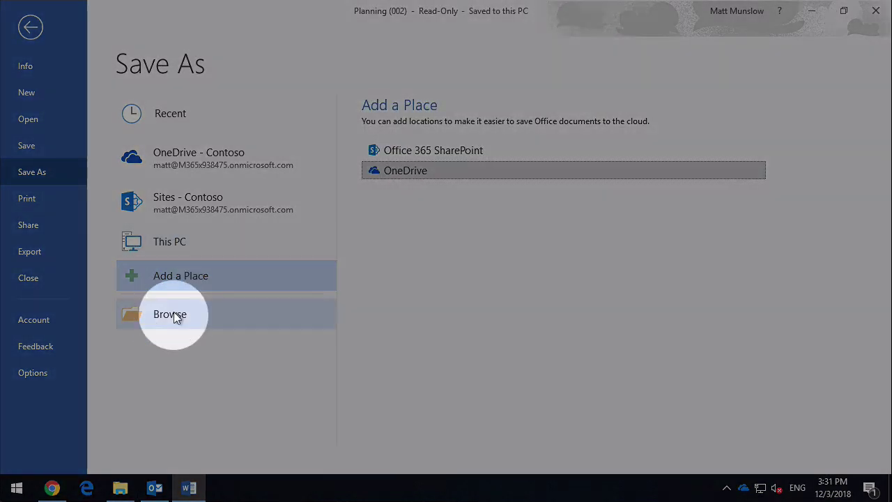
left_click(211, 314)
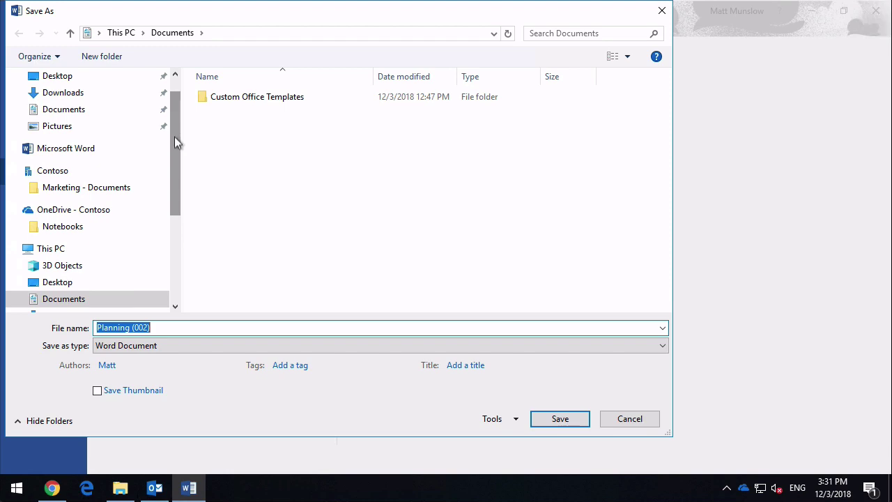
left_click_drag(174, 136, 171, 105)
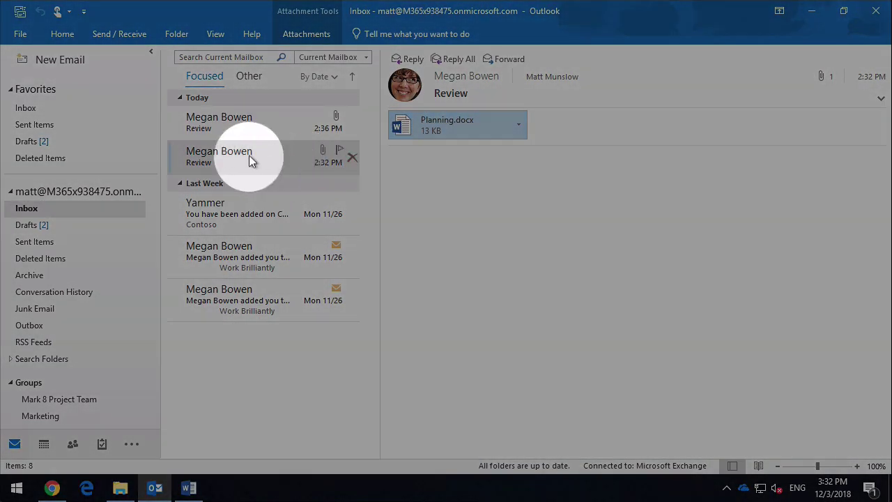
- Switch to Outlook, preview Planning.docx from the 2:32 PM Review email and keep the attachment commands permanently displayed
left_click(458, 128)
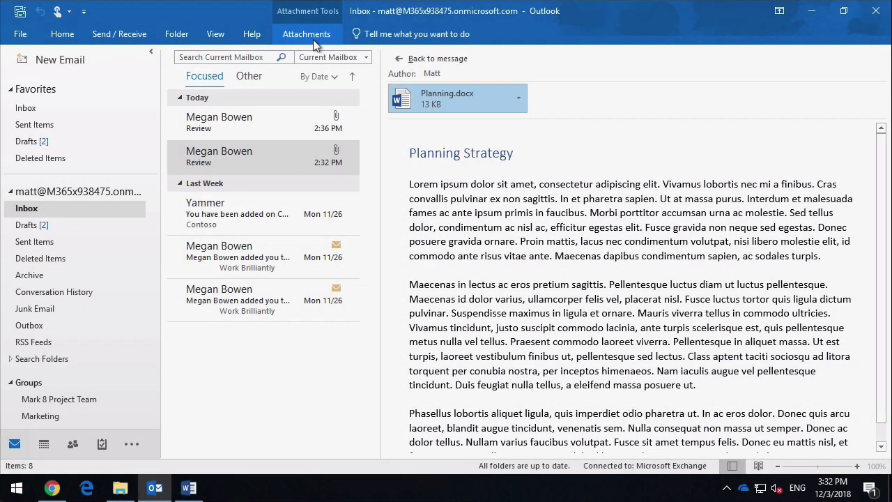
left_click(312, 43)
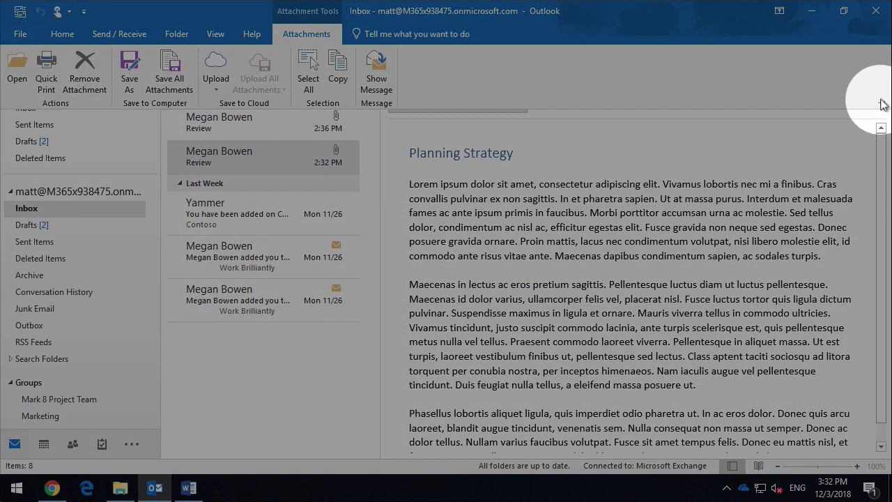
left_click(882, 102)
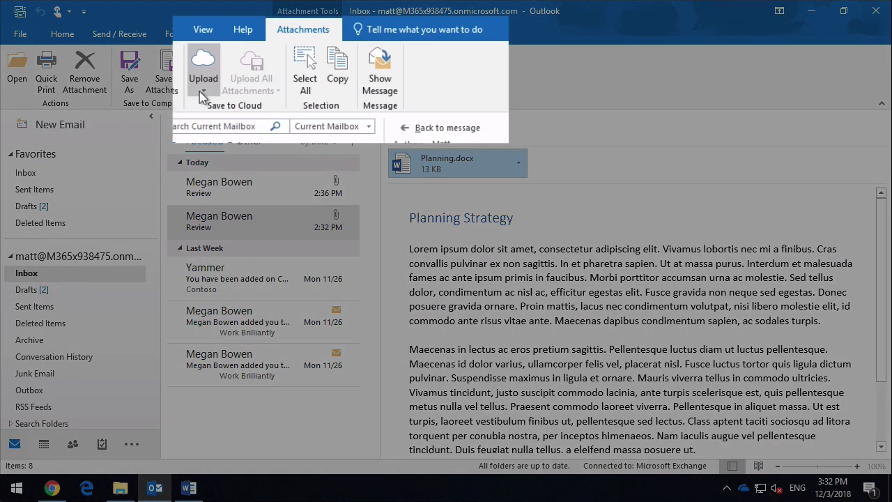
- Upload Planning.docx to the Mark 8 Project Team group, comparing the available groups with the sites followed in SharePoint before saving
left_click(200, 92)
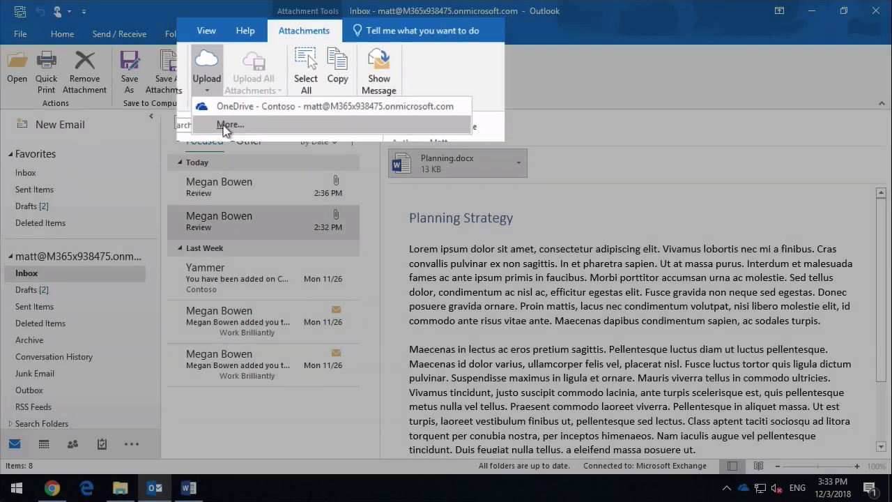
left_click(224, 126)
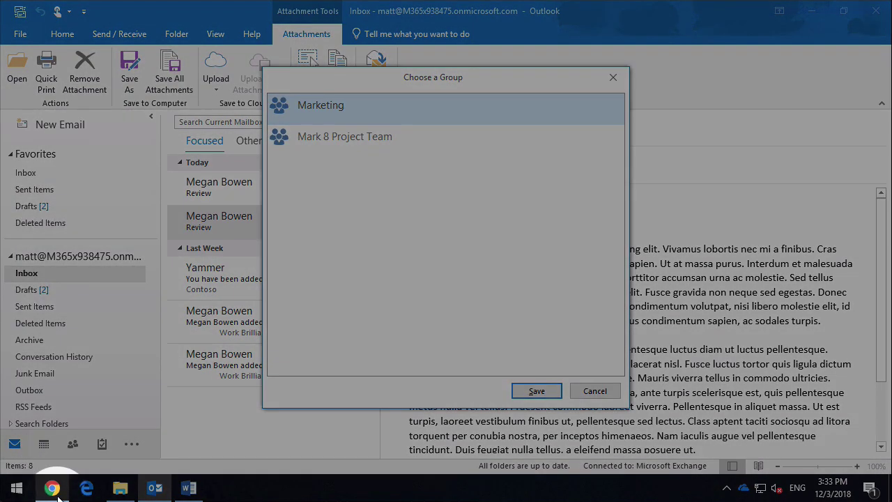
left_click(56, 492)
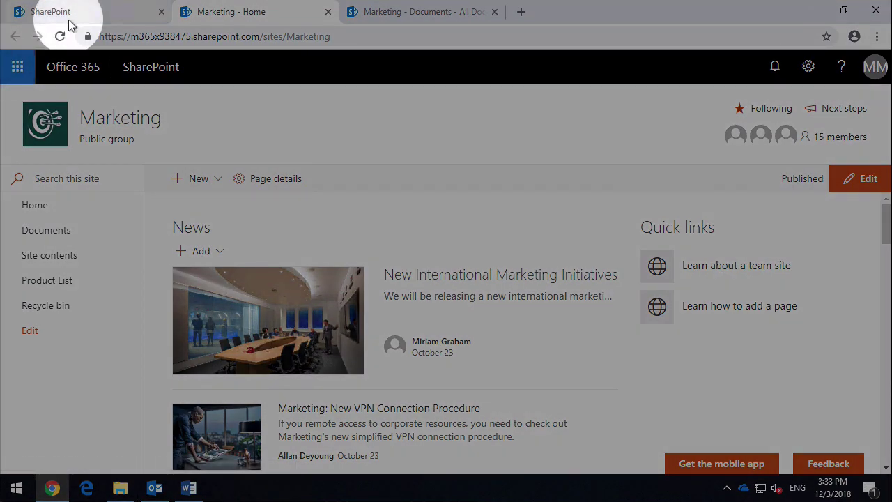
left_click(70, 15)
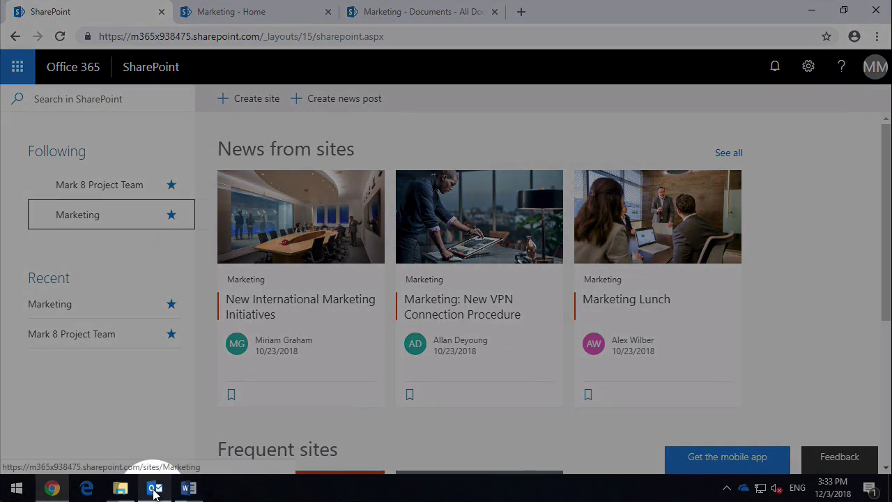
left_click(154, 490)
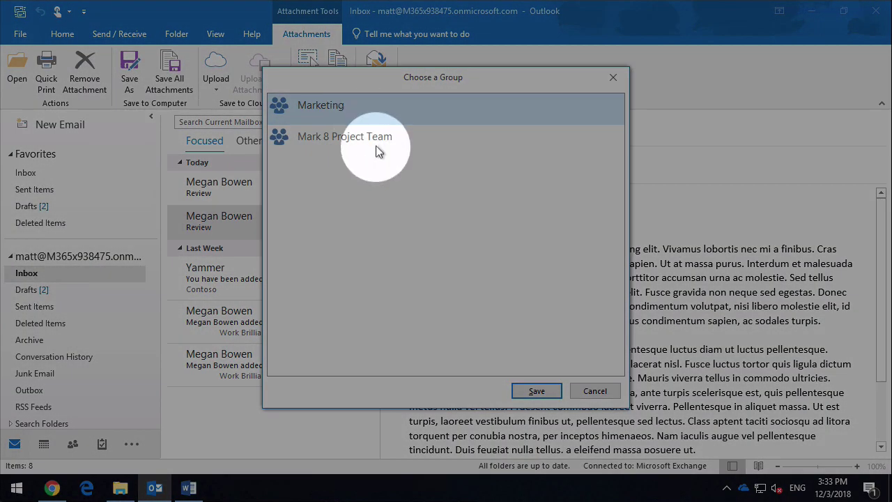
left_click(375, 140)
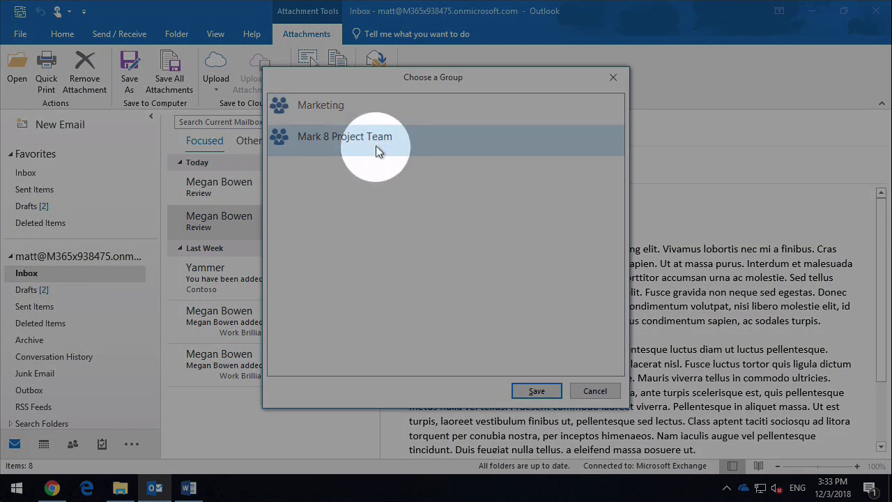
left_click(537, 390)
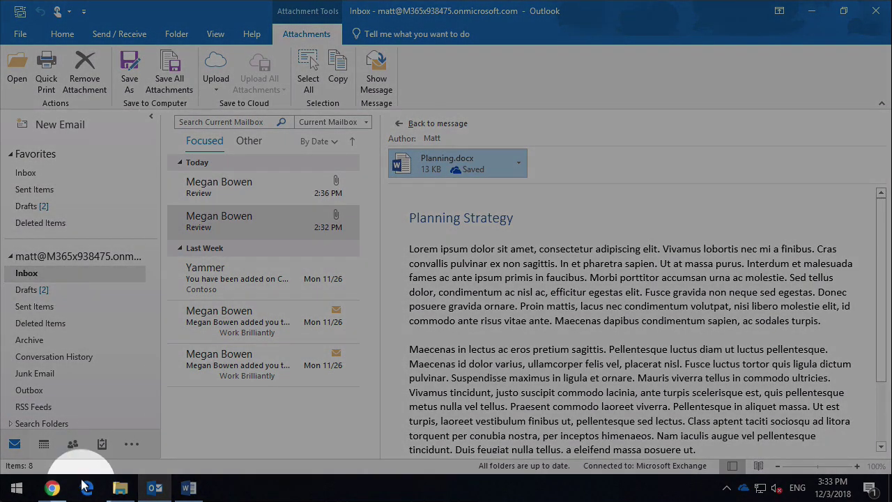
- Switch to Chrome and open the followed Mark 8 Project Team site from the SharePoint home page
left_click(53, 488)
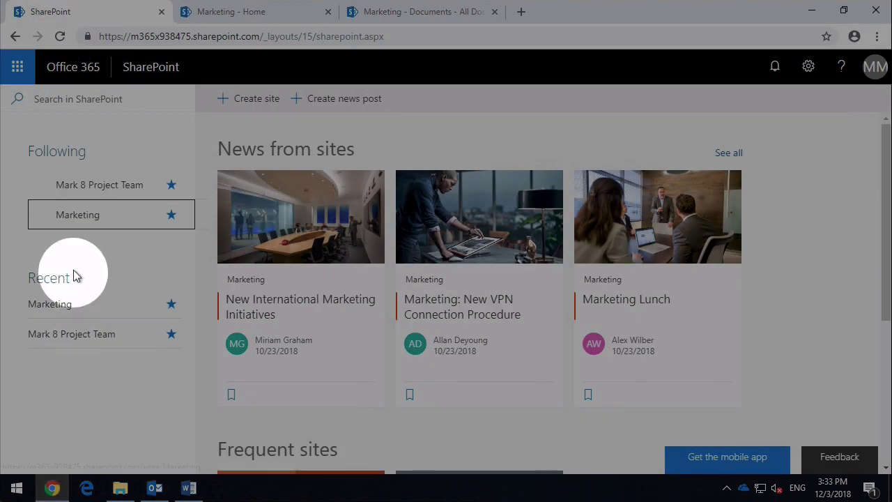
left_click(96, 188)
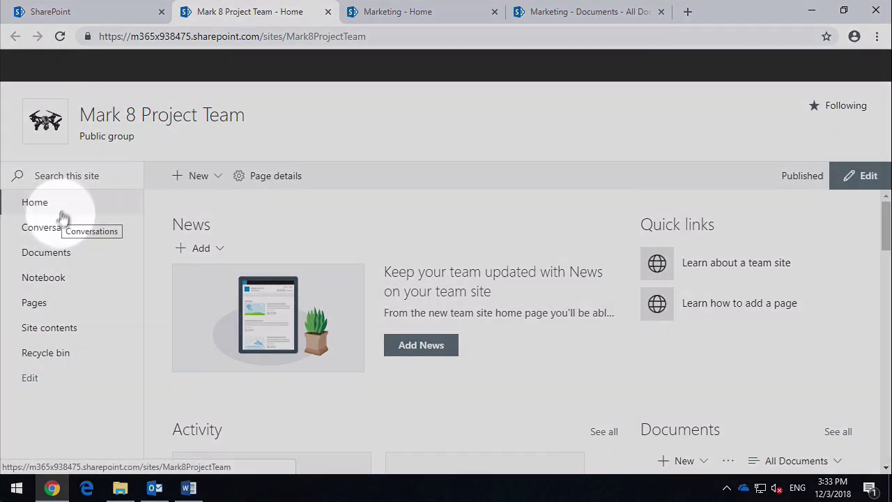